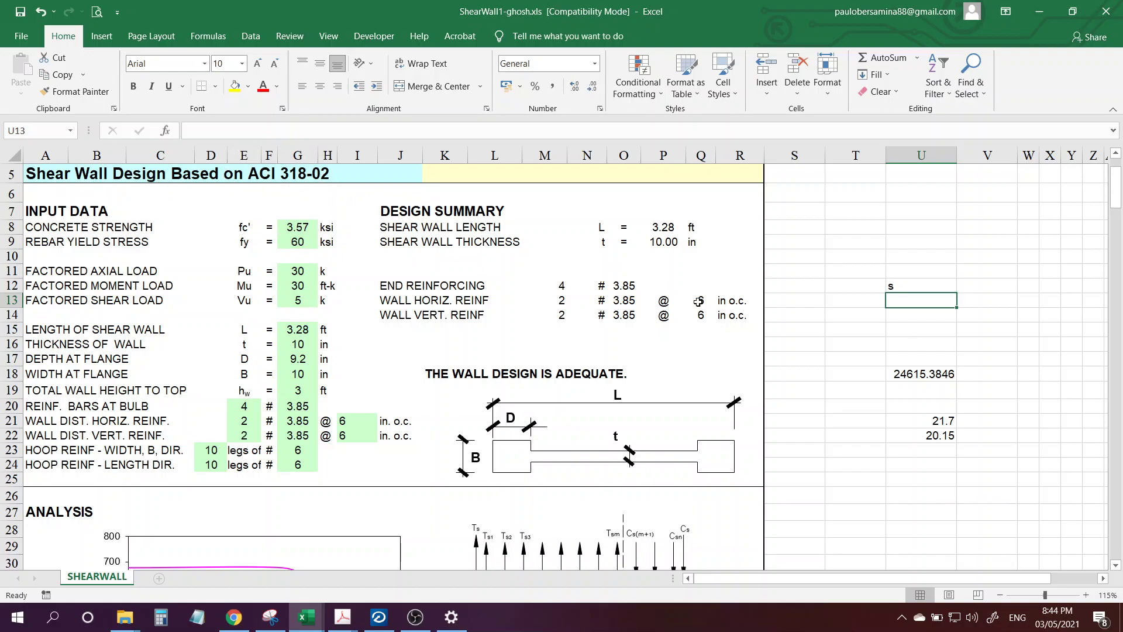
# - Switch to RCDC and reposition the Interaction Surface window for column C1
pyautogui.click(941, 342)
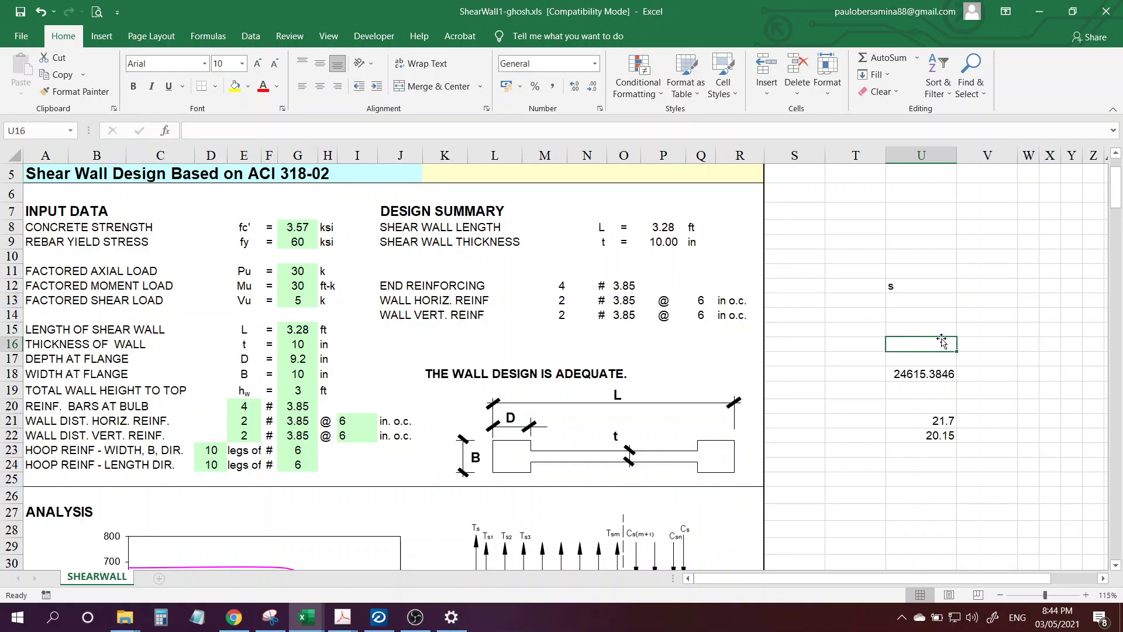
pyautogui.click(379, 617)
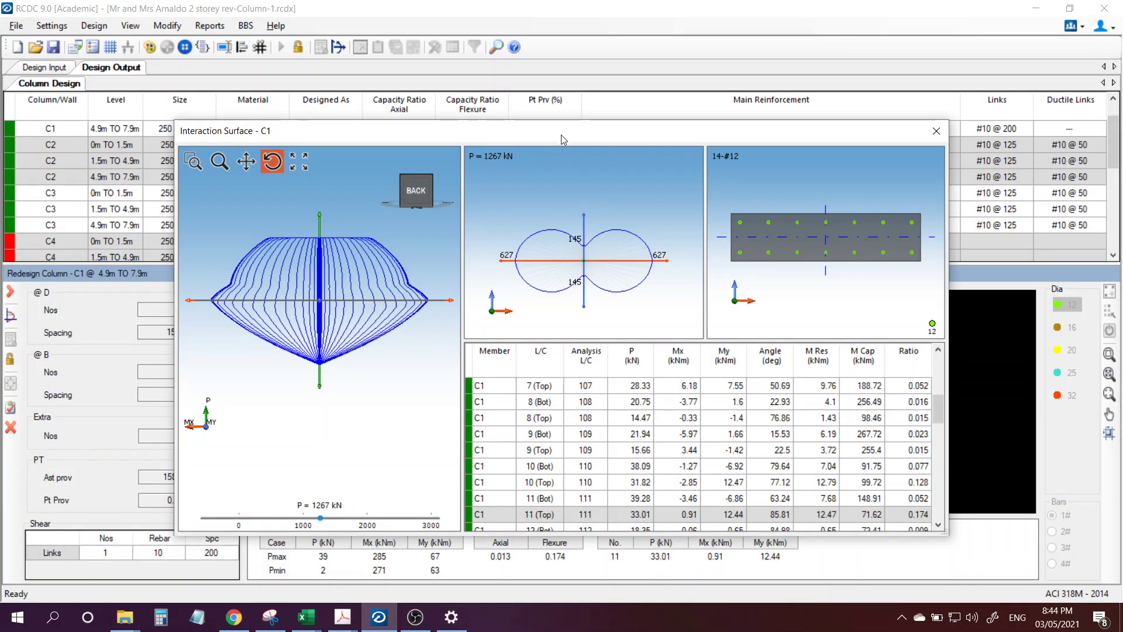
pyautogui.moveTo(561, 135); pyautogui.dragTo(547, 132)
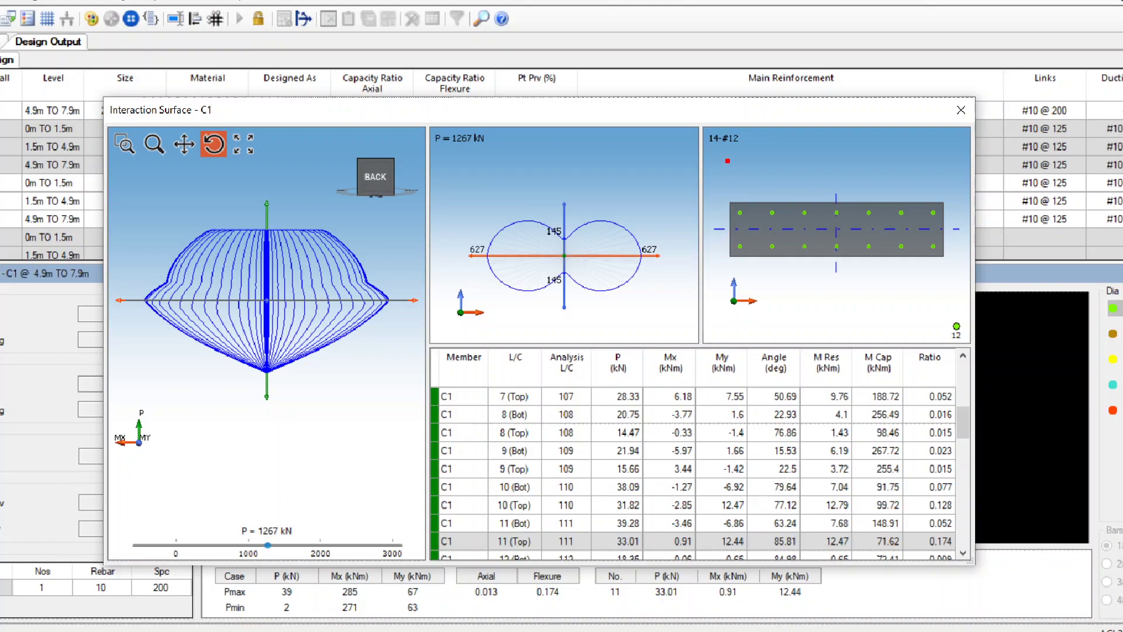
# - Annotate the C1 cross-section with freehand dimensions of 1000 mm for its length and 250 for its thickness
pyautogui.moveTo(727, 160)
pyautogui.mouseDown()
pyautogui.moveTo(725, 171)
pyautogui.moveTo(938, 177)
pyautogui.mouseUp()
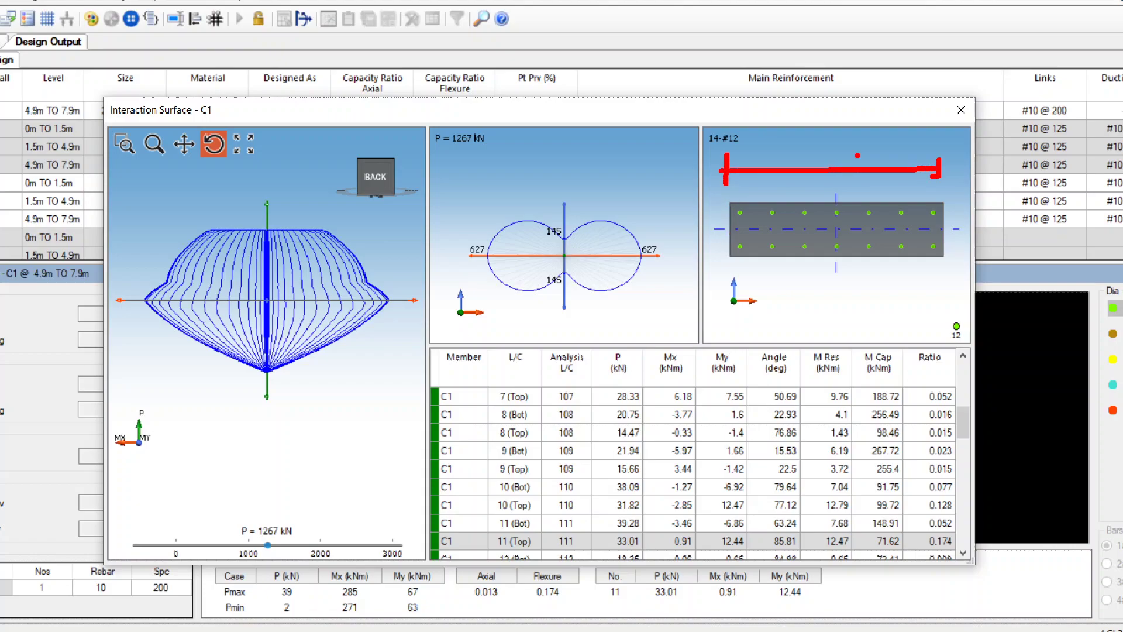
pyautogui.moveTo(838, 149)
pyautogui.mouseDown()
pyautogui.moveTo(825, 170)
pyautogui.moveTo(899, 156)
pyautogui.mouseUp()
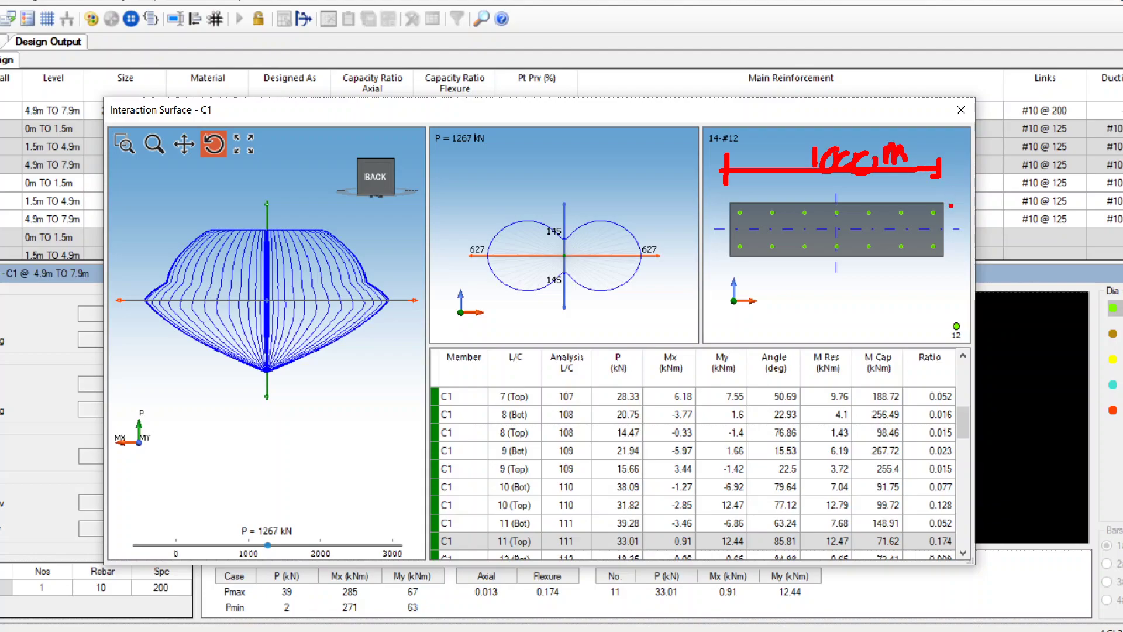
pyautogui.moveTo(951, 206); pyautogui.dragTo(1002, 206)
pyautogui.moveTo(951, 254); pyautogui.dragTo(1017, 253)
pyautogui.moveTo(989, 171)
pyautogui.mouseDown()
pyautogui.moveTo(987, 263)
pyautogui.moveTo(1041, 240)
pyautogui.moveTo(1068, 253)
pyautogui.moveTo(1086, 236)
pyautogui.moveTo(1056, 275)
pyautogui.mouseUp()
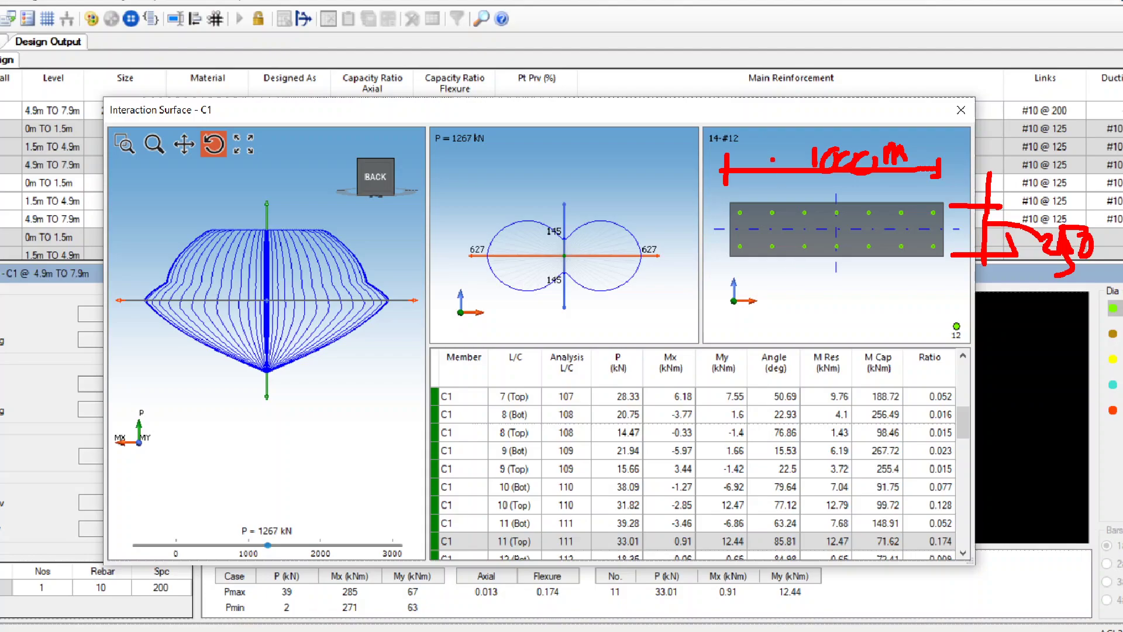
pyautogui.moveTo(771, 141)
pyautogui.mouseDown()
pyautogui.moveTo(658, 124)
pyautogui.moveTo(769, 143)
pyautogui.mouseUp()
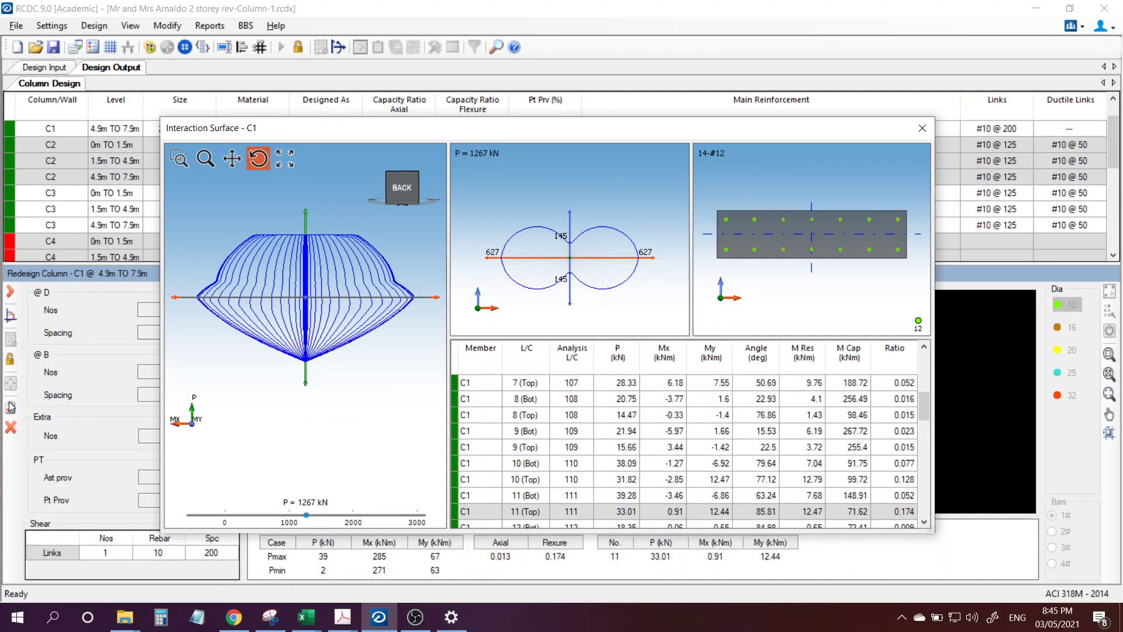
# - Switch to the ShearWall1-ghosh.xls workbook and inspect the rebar yield stress and concrete strength input cells
pyautogui.click(305, 617)
pyautogui.click(225, 547)
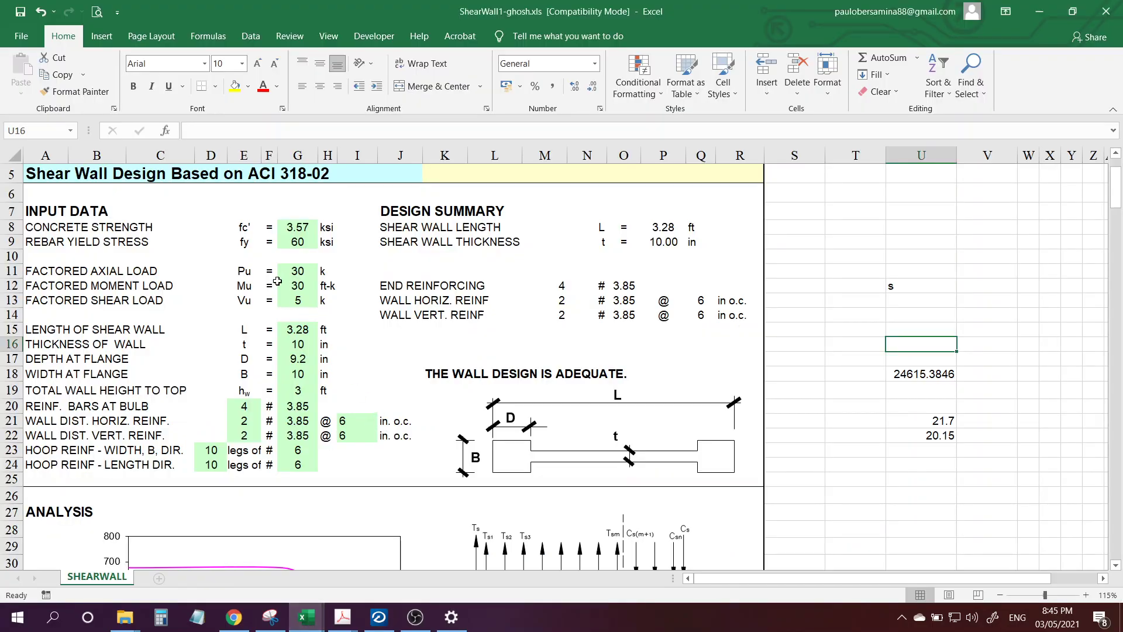
pyautogui.click(291, 228)
pyautogui.click(291, 244)
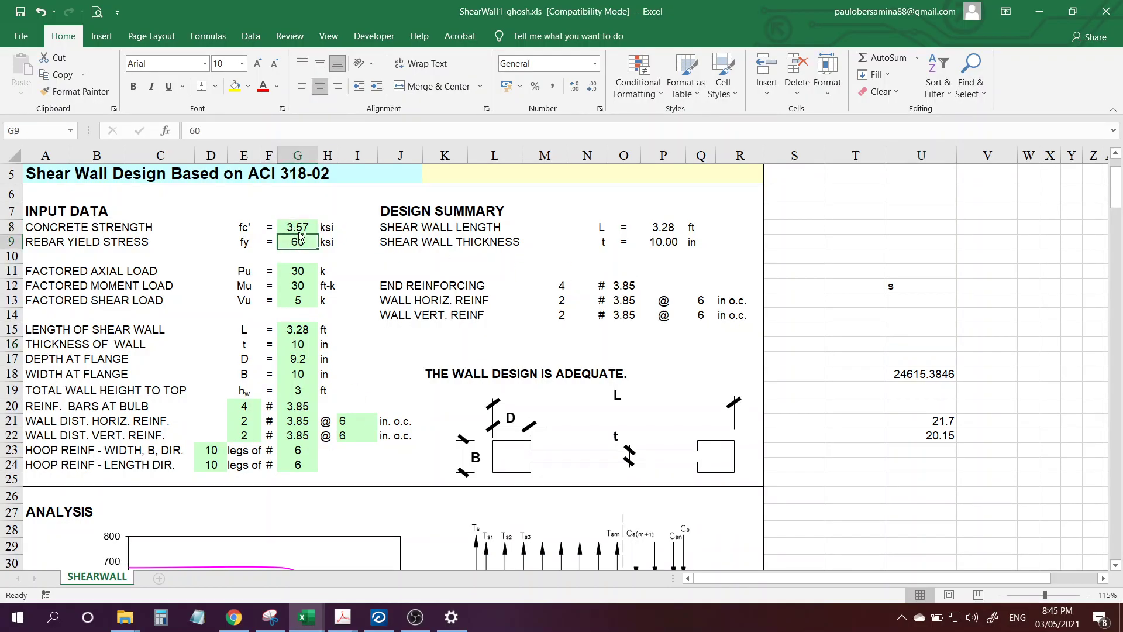
pyautogui.click(299, 226)
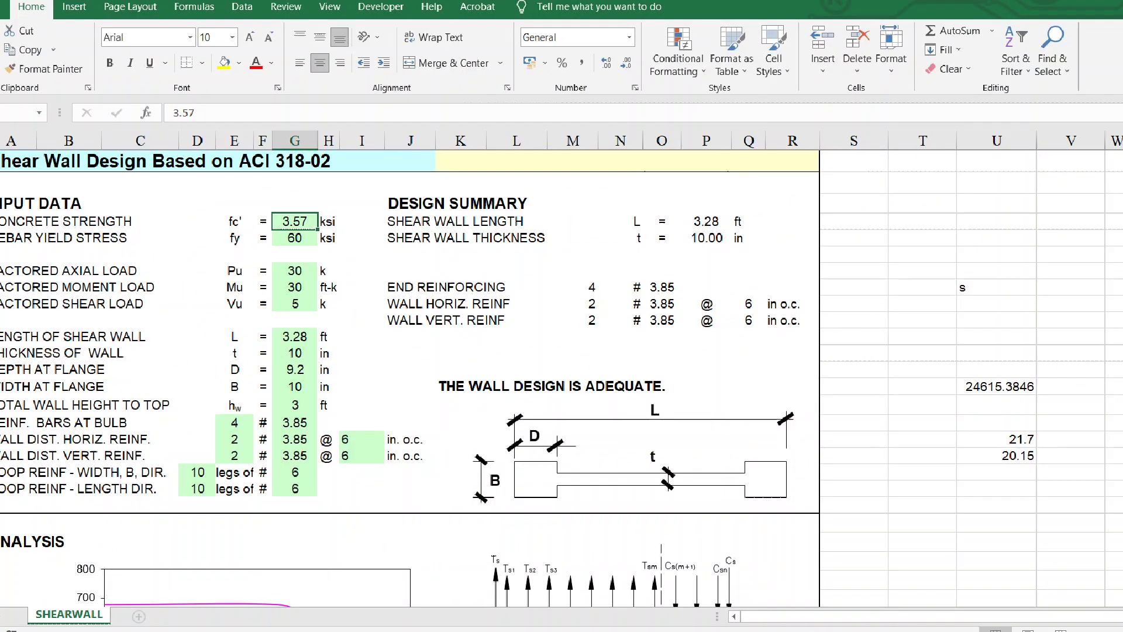
# - Write 25 beside the concrete strength input, circle both material strengths, and tick the three factored loads
pyautogui.moveTo(354, 211); pyautogui.dragTo(370, 210)
pyautogui.moveTo(381, 188); pyautogui.dragTo(373, 210)
pyautogui.moveTo(373, 189); pyautogui.dragTo(391, 187)
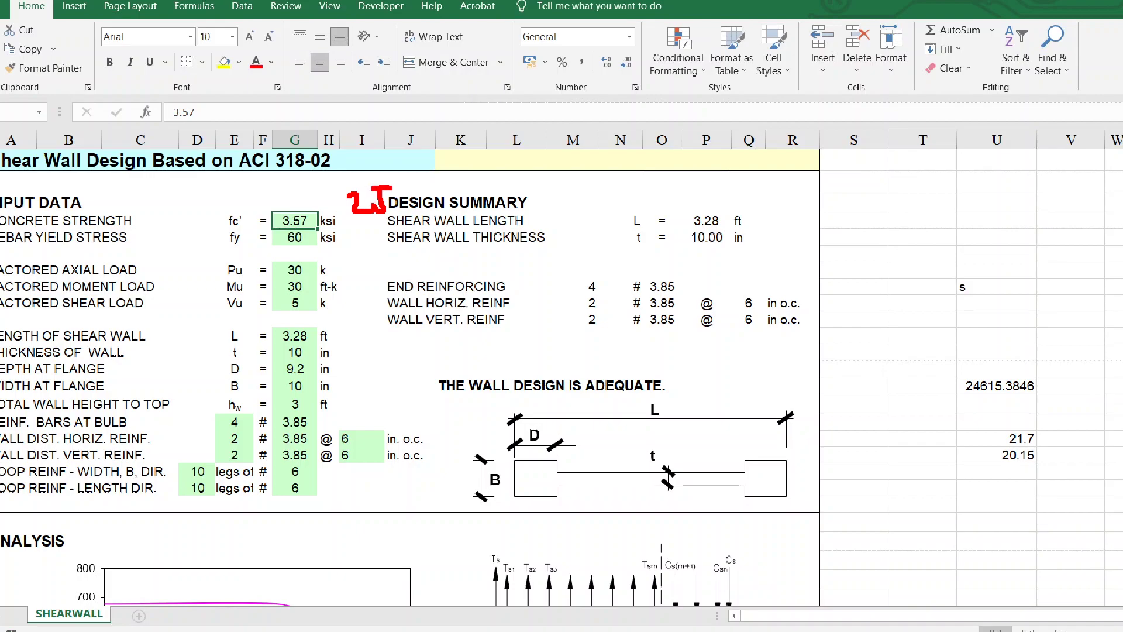
pyautogui.moveTo(329, 214); pyautogui.dragTo(280, 219)
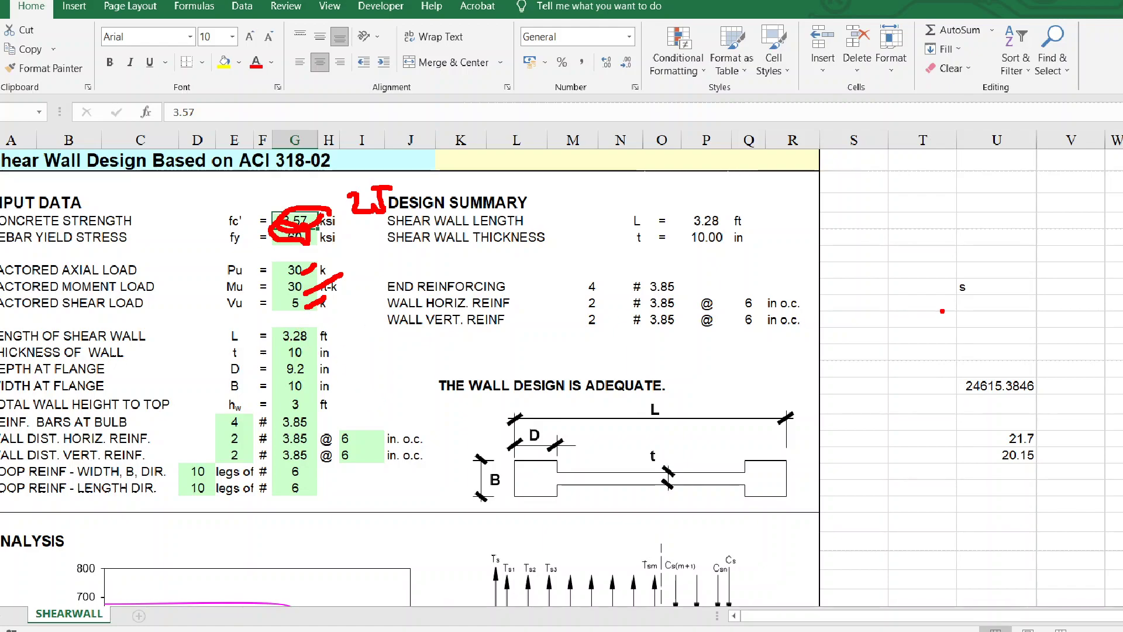
# - Sketch a rectangular wall section beside the design summary, label it 1000 by 250, and tick the wall length and thickness inputs
pyautogui.moveTo(827, 252)
pyautogui.mouseDown()
pyautogui.moveTo(827, 308)
pyautogui.moveTo(1102, 246)
pyautogui.moveTo(828, 308)
pyautogui.mouseUp()
pyautogui.moveTo(910, 217)
pyautogui.mouseDown()
pyautogui.moveTo(910, 239)
pyautogui.moveTo(926, 217)
pyautogui.moveTo(957, 239)
pyautogui.mouseUp()
pyautogui.moveTo(975, 220); pyautogui.dragTo(969, 240)
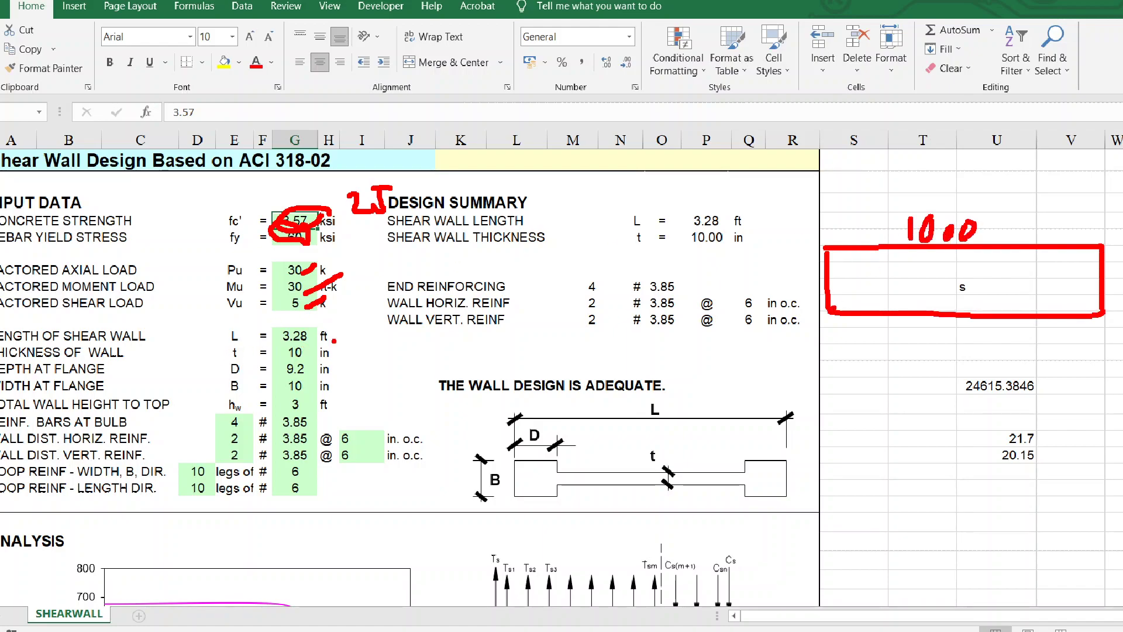
pyautogui.moveTo(333, 334); pyautogui.dragTo(391, 294)
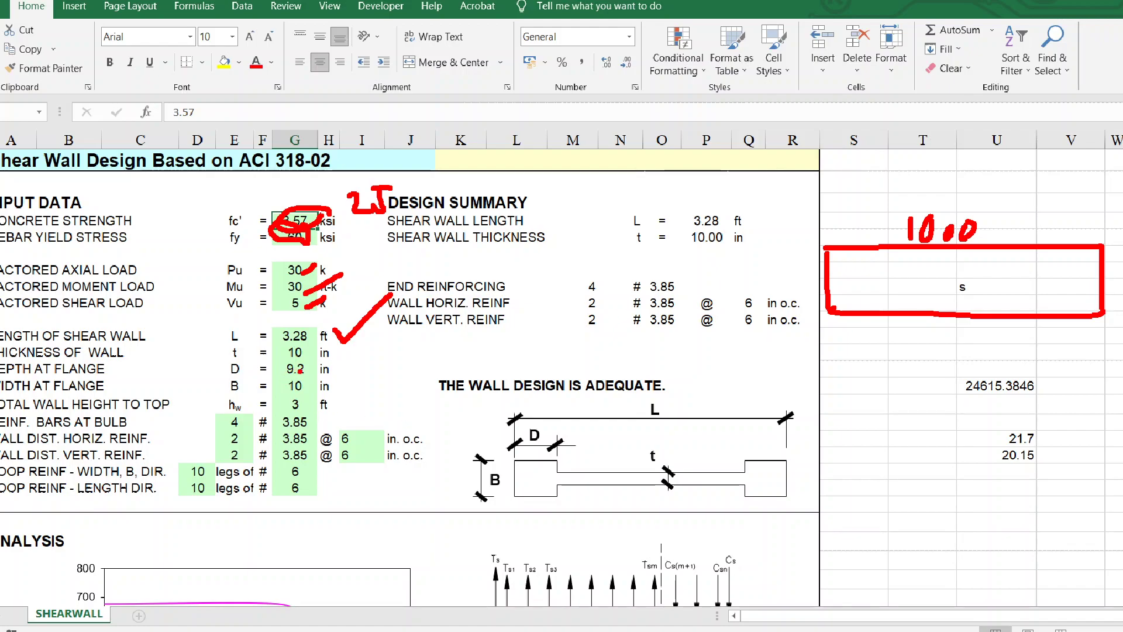
pyautogui.moveTo(768, 254)
pyautogui.mouseDown()
pyautogui.moveTo(813, 255)
pyautogui.moveTo(874, 294)
pyautogui.moveTo(898, 272)
pyautogui.mouseUp()
pyautogui.moveTo(905, 274)
pyautogui.mouseDown()
pyautogui.moveTo(906, 297)
pyautogui.moveTo(905, 281)
pyautogui.mouseUp()
pyautogui.moveTo(345, 354); pyautogui.dragTo(386, 335)
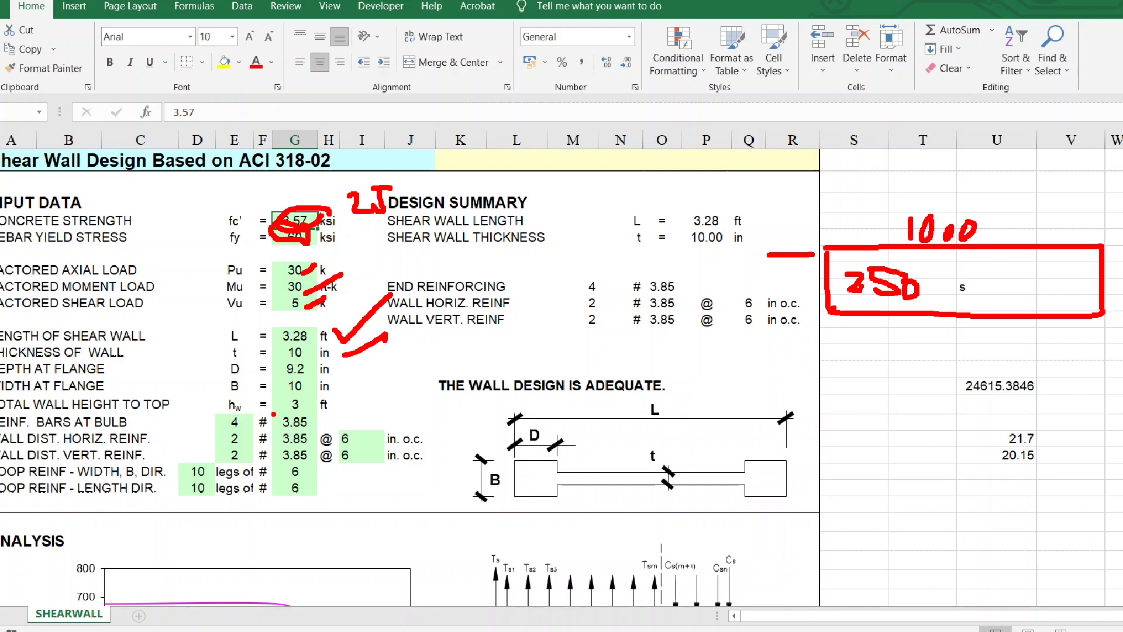
# - Circle the bulb reinforcement input and outline the wall diagram's left flange, labelling it 10 and 9.2
pyautogui.moveTo(311, 416)
pyautogui.mouseDown()
pyautogui.moveTo(228, 410)
pyautogui.moveTo(214, 430)
pyautogui.moveTo(336, 426)
pyautogui.mouseUp()
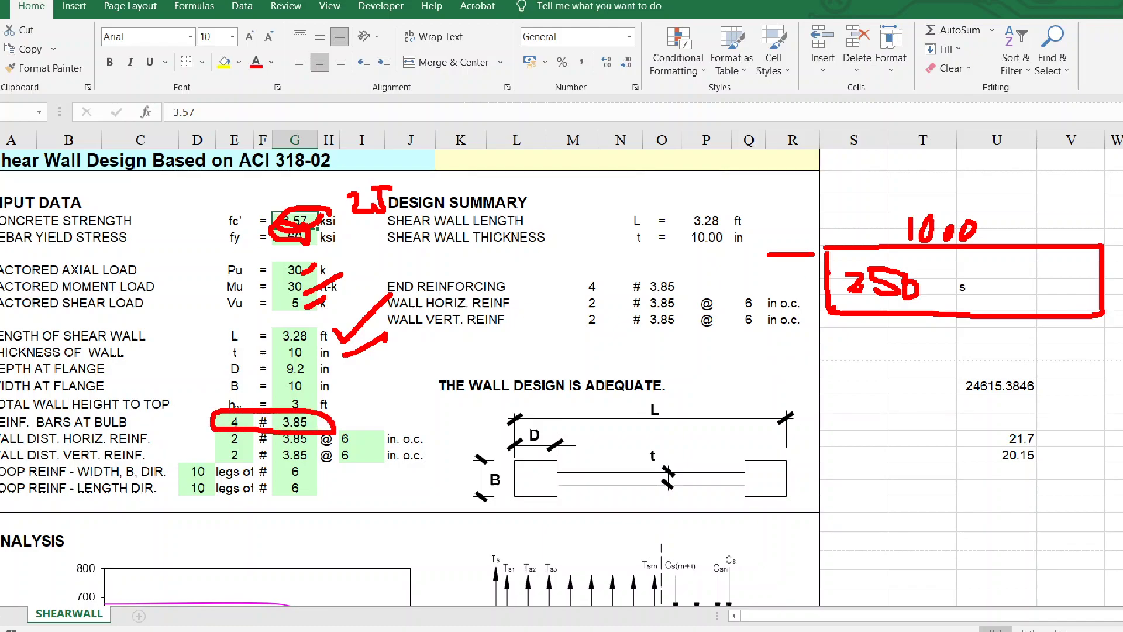
pyautogui.moveTo(555, 459)
pyautogui.mouseDown()
pyautogui.moveTo(508, 460)
pyautogui.moveTo(546, 486)
pyautogui.moveTo(561, 462)
pyautogui.moveTo(466, 501)
pyautogui.moveTo(475, 519)
pyautogui.mouseUp()
pyautogui.moveTo(503, 512)
pyautogui.mouseDown()
pyautogui.moveTo(505, 538)
pyautogui.moveTo(525, 521)
pyautogui.mouseUp()
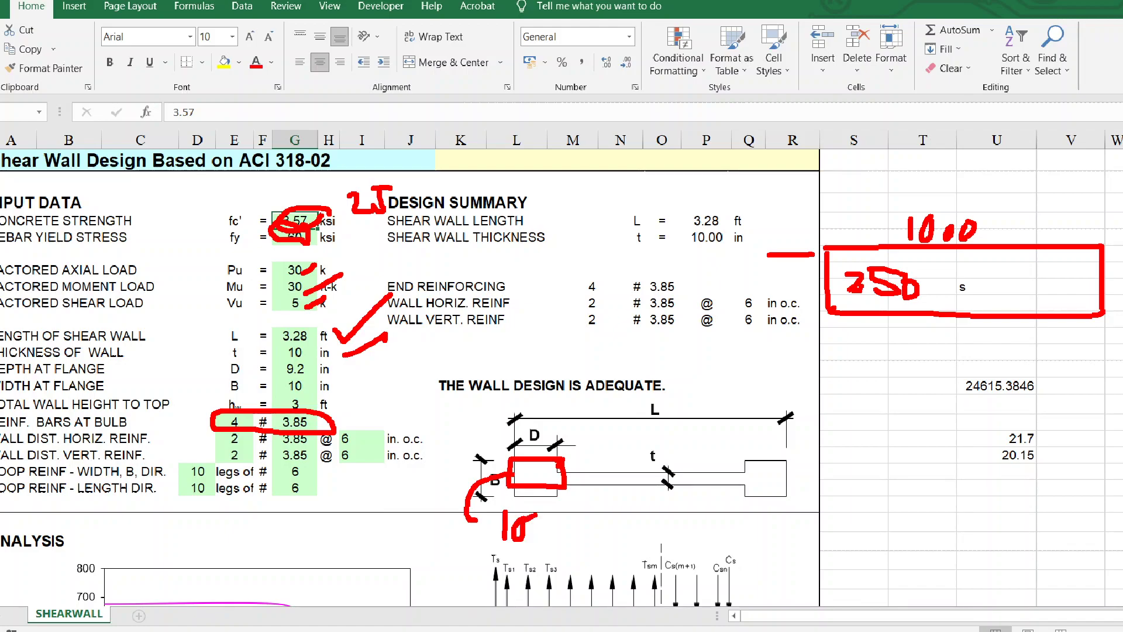
pyautogui.moveTo(560, 466); pyautogui.dragTo(586, 445)
pyautogui.moveTo(321, 373); pyautogui.dragTo(351, 366)
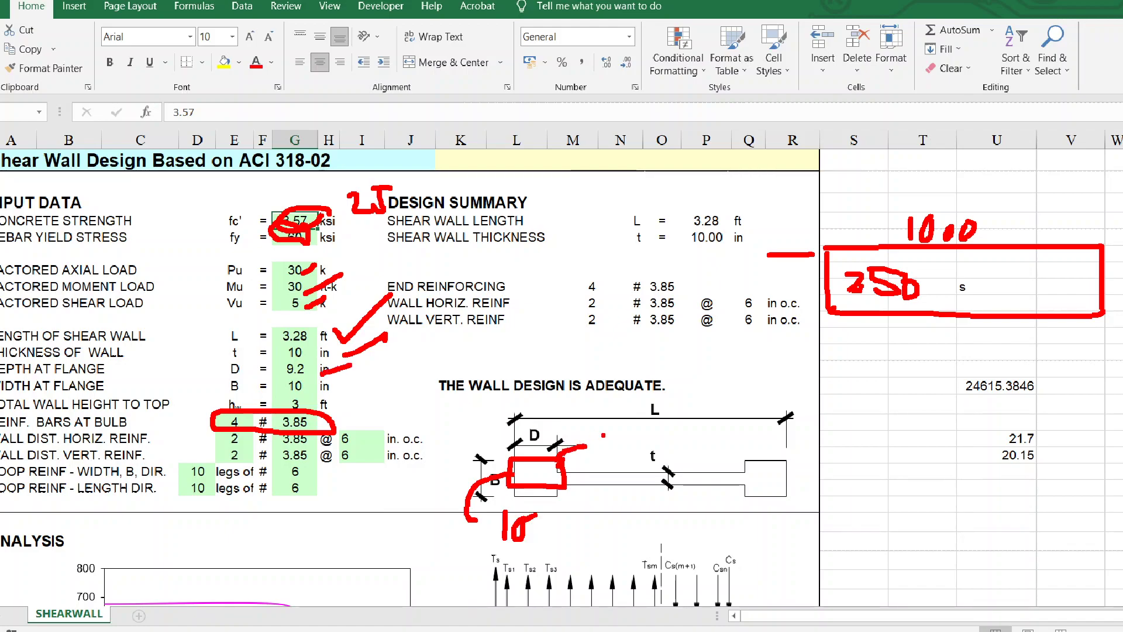
pyautogui.moveTo(610, 434)
pyautogui.mouseDown()
pyautogui.moveTo(596, 441)
pyautogui.moveTo(603, 454)
pyautogui.moveTo(659, 458)
pyautogui.mouseUp()
pyautogui.click(620, 448)
pyautogui.click(629, 442)
# - Dot four bars inside the outlined left flange and tick the bulb reinforcement input
pyautogui.click(541, 467)
pyautogui.click(524, 468)
pyautogui.click(524, 475)
pyautogui.click(543, 475)
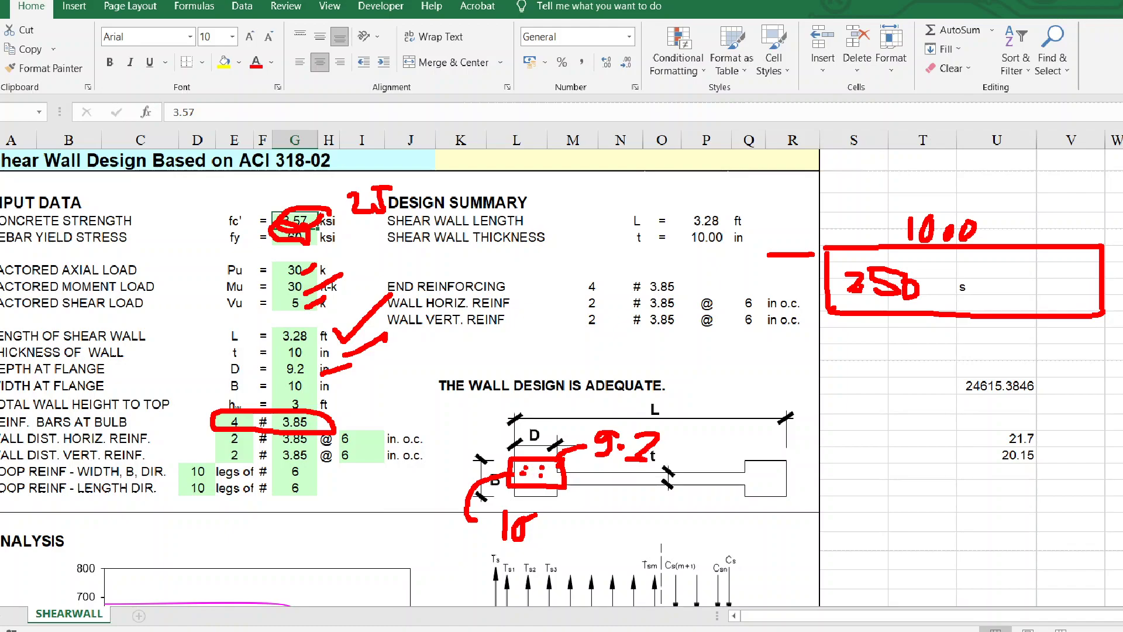
pyautogui.click(325, 422)
pyautogui.moveTo(332, 417)
pyautogui.mouseDown()
pyautogui.moveTo(343, 426)
pyautogui.moveTo(394, 391)
pyautogui.mouseUp()
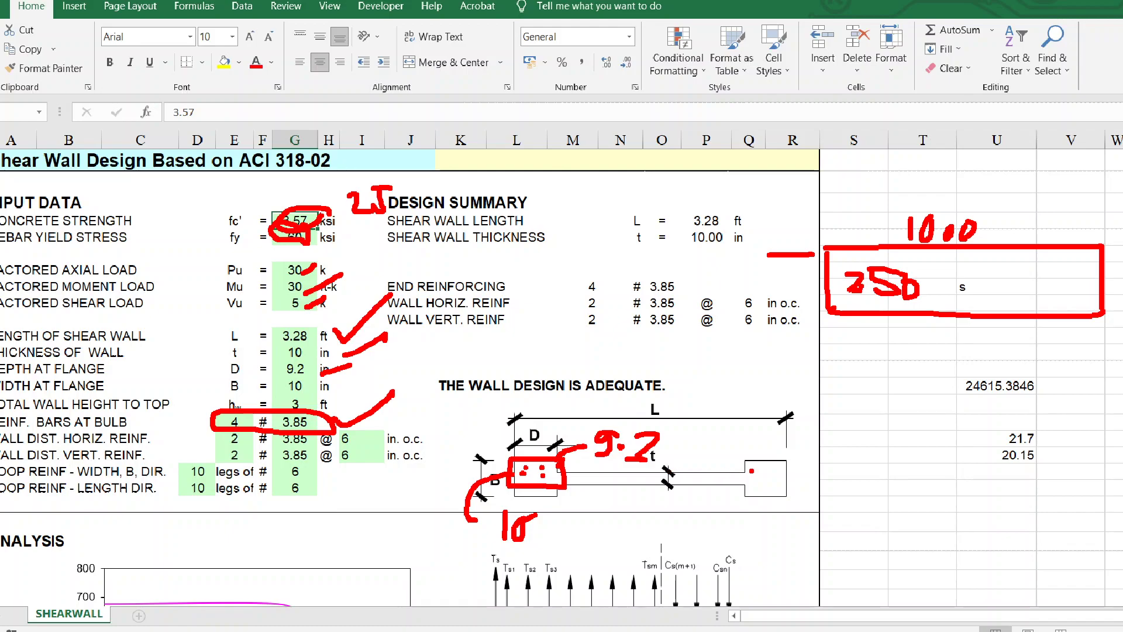
# - Outline the right flange with its bars and sketch a larger wall section below with four bars at each end
pyautogui.moveTo(743, 468)
pyautogui.mouseDown()
pyautogui.moveTo(815, 471)
pyautogui.moveTo(724, 486)
pyautogui.moveTo(735, 466)
pyautogui.moveTo(782, 477)
pyautogui.moveTo(764, 484)
pyautogui.mouseUp()
pyautogui.moveTo(773, 486)
pyautogui.mouseDown()
pyautogui.moveTo(1074, 567)
pyautogui.moveTo(769, 593)
pyautogui.moveTo(855, 532)
pyautogui.moveTo(829, 548)
pyautogui.mouseUp()
pyautogui.click(795, 569)
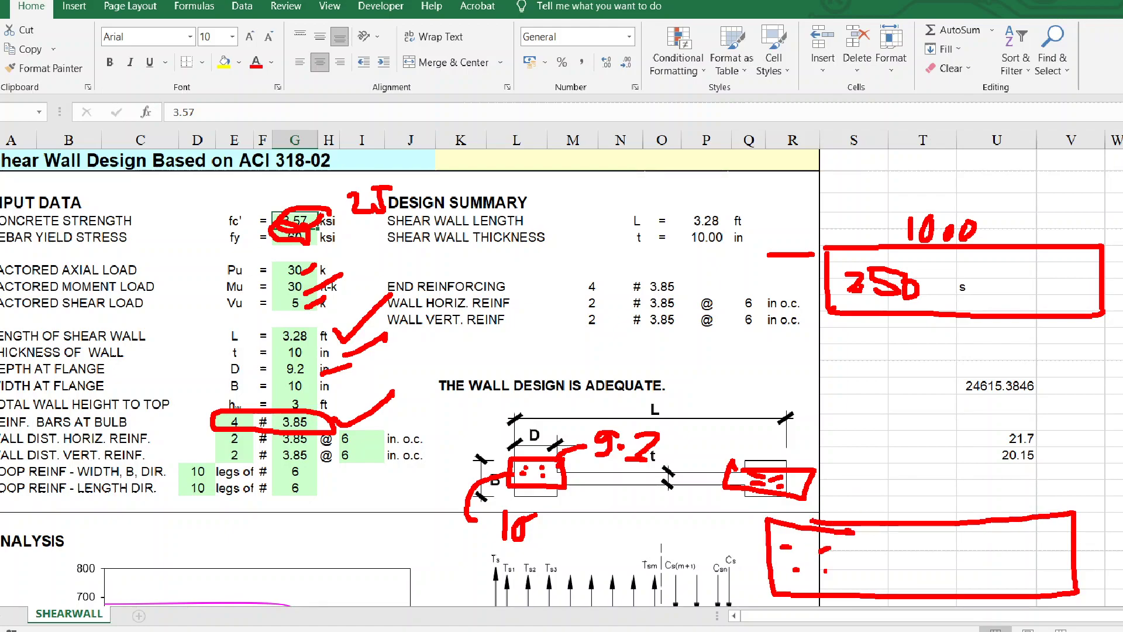
pyautogui.click(833, 570)
pyautogui.moveTo(991, 540)
pyautogui.mouseDown()
pyautogui.moveTo(1012, 539)
pyautogui.moveTo(1022, 572)
pyautogui.mouseUp()
pyautogui.click(1041, 538)
pyautogui.click(1020, 567)
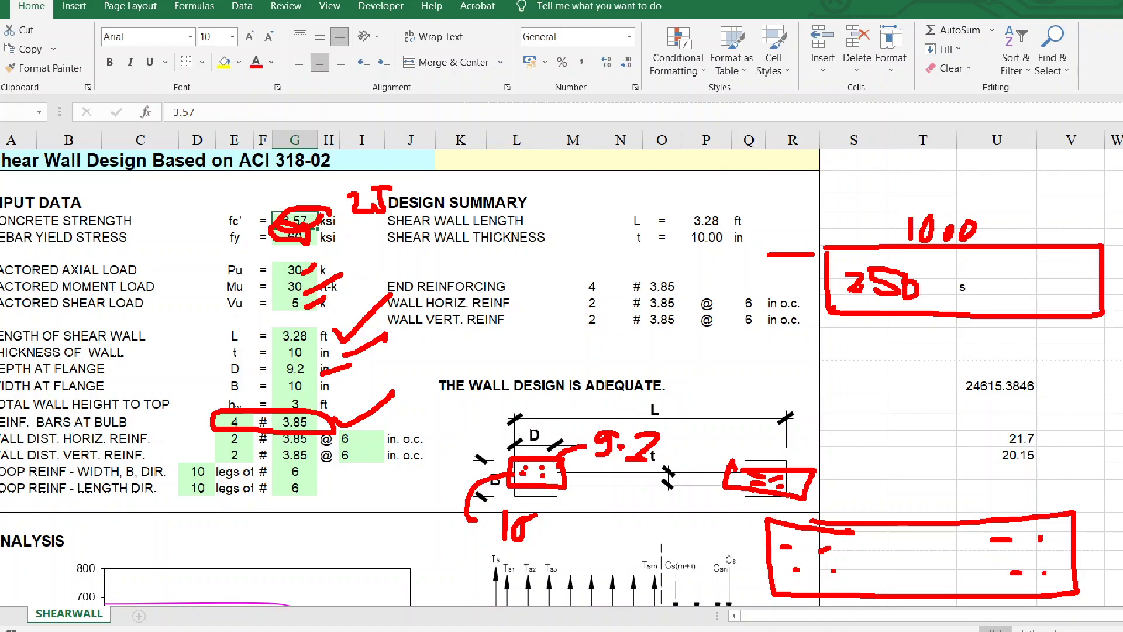
# - Divide the larger sketched section into end zones with vertical marks and label both end zones B
pyautogui.click(848, 550)
pyautogui.moveTo(848, 501); pyautogui.dragTo(849, 559)
pyautogui.moveTo(850, 563); pyautogui.dragTo(850, 579)
pyautogui.moveTo(964, 510); pyautogui.dragTo(965, 532)
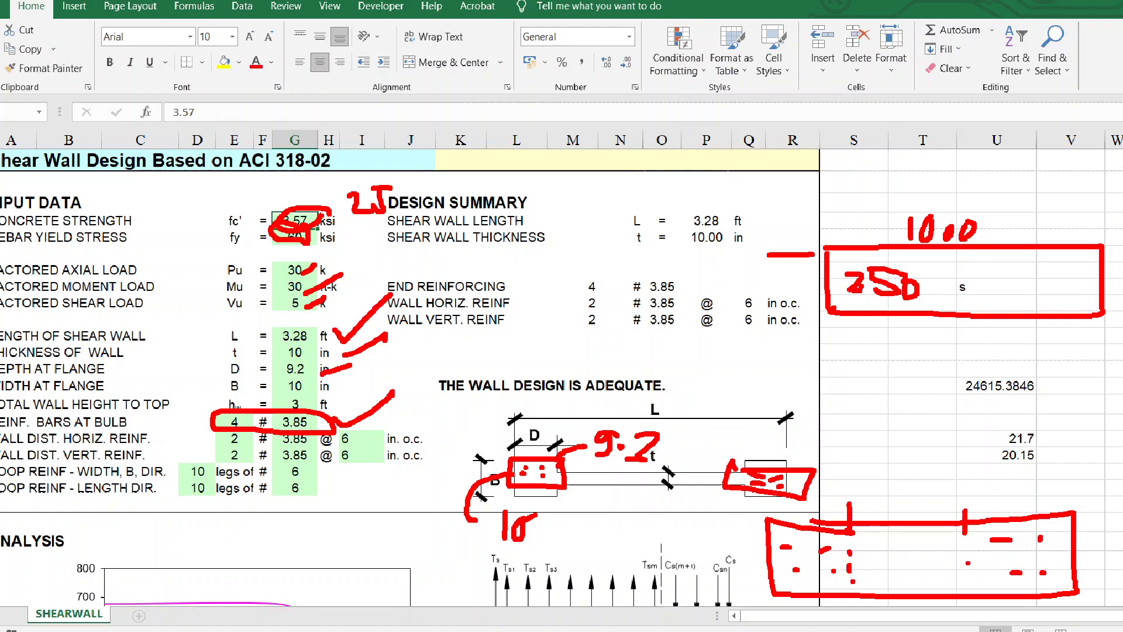
pyautogui.click(967, 563)
pyautogui.moveTo(964, 587); pyautogui.dragTo(968, 584)
pyautogui.moveTo(994, 526); pyautogui.dragTo(1021, 472)
pyautogui.moveTo(1038, 433); pyautogui.dragTo(1036, 468)
pyautogui.moveTo(856, 450); pyautogui.dragTo(800, 522)
pyautogui.moveTo(864, 426)
pyautogui.mouseDown()
pyautogui.moveTo(866, 453)
pyautogui.moveTo(882, 450)
pyautogui.moveTo(871, 458)
pyautogui.mouseUp()
# - Dot two rows of bars in the middle zone of the sketched section and label that zone WALL
pyautogui.click(874, 551)
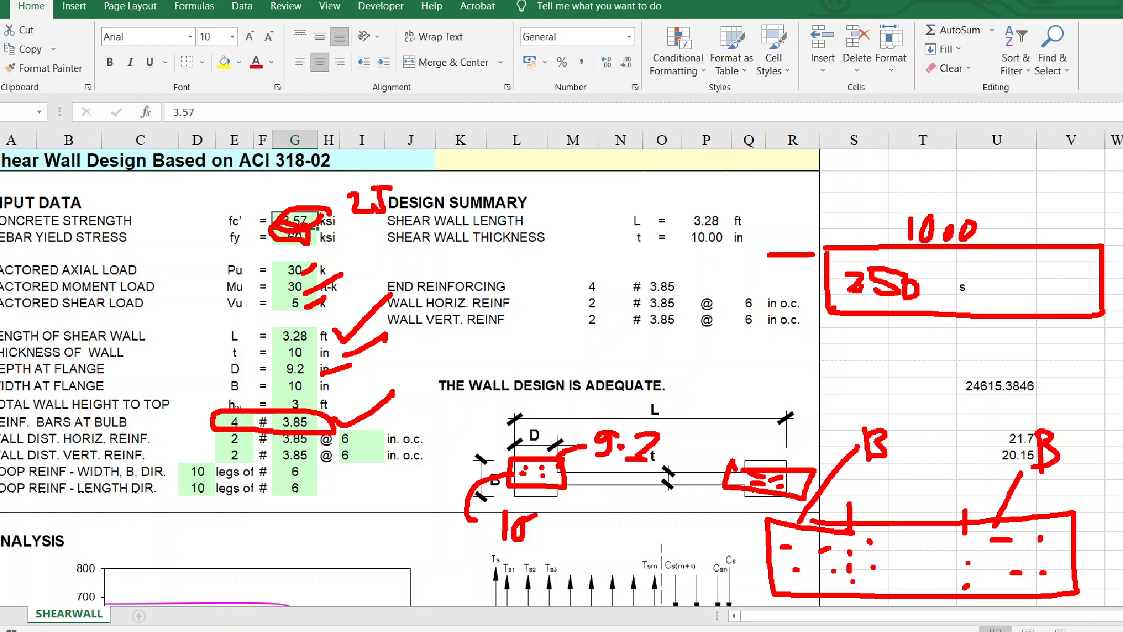
pyautogui.moveTo(900, 539); pyautogui.dragTo(906, 549)
pyautogui.click(903, 565)
pyautogui.click(924, 544)
pyautogui.click(930, 553)
pyautogui.click(874, 566)
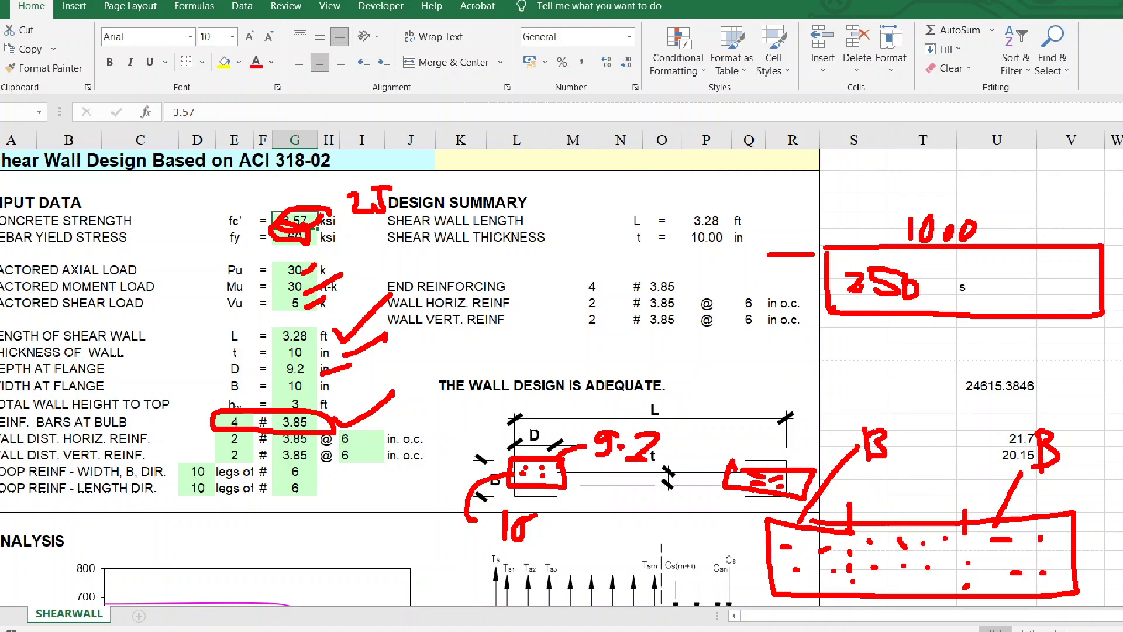
pyautogui.moveTo(924, 474); pyautogui.dragTo(920, 533)
pyautogui.moveTo(906, 448)
pyautogui.mouseDown()
pyautogui.moveTo(913, 462)
pyautogui.moveTo(934, 440)
pyautogui.moveTo(924, 470)
pyautogui.mouseUp()
pyautogui.moveTo(930, 462)
pyautogui.mouseDown()
pyautogui.moveTo(938, 445)
pyautogui.moveTo(950, 464)
pyautogui.moveTo(984, 459)
pyautogui.mouseUp()
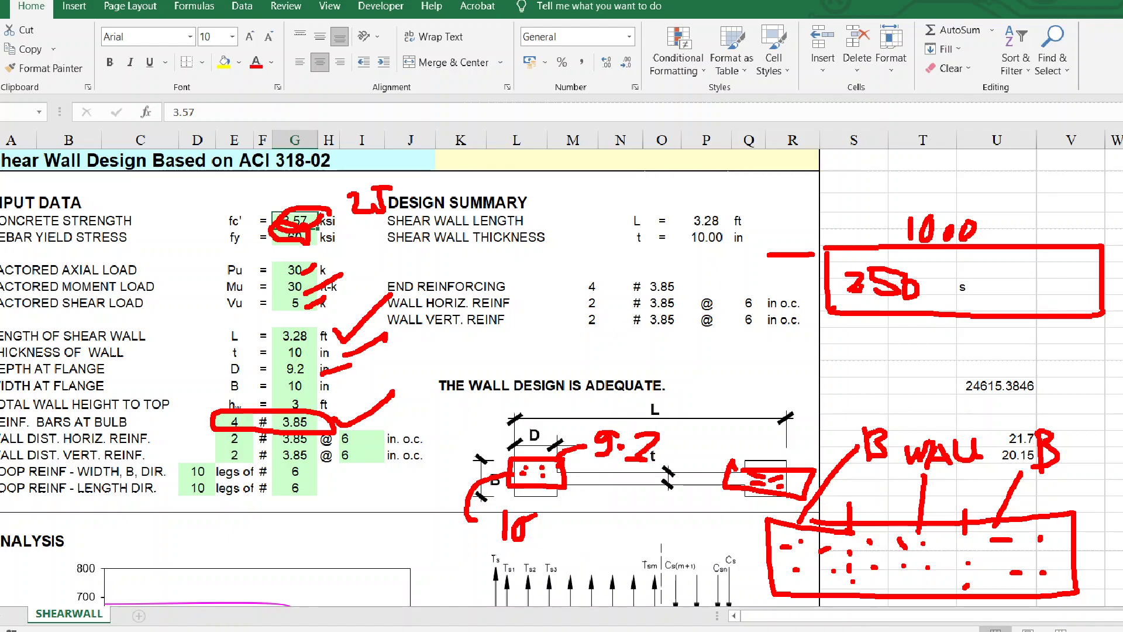
# - Label the sketch's end zones with a circled 2 and its middle zone with a circled 3, and tick the flange width input
pyautogui.moveTo(680, 517); pyautogui.dragTo(801, 554)
pyautogui.moveTo(614, 497)
pyautogui.mouseDown()
pyautogui.moveTo(643, 507)
pyautogui.moveTo(643, 524)
pyautogui.moveTo(714, 535)
pyautogui.moveTo(720, 503)
pyautogui.mouseUp()
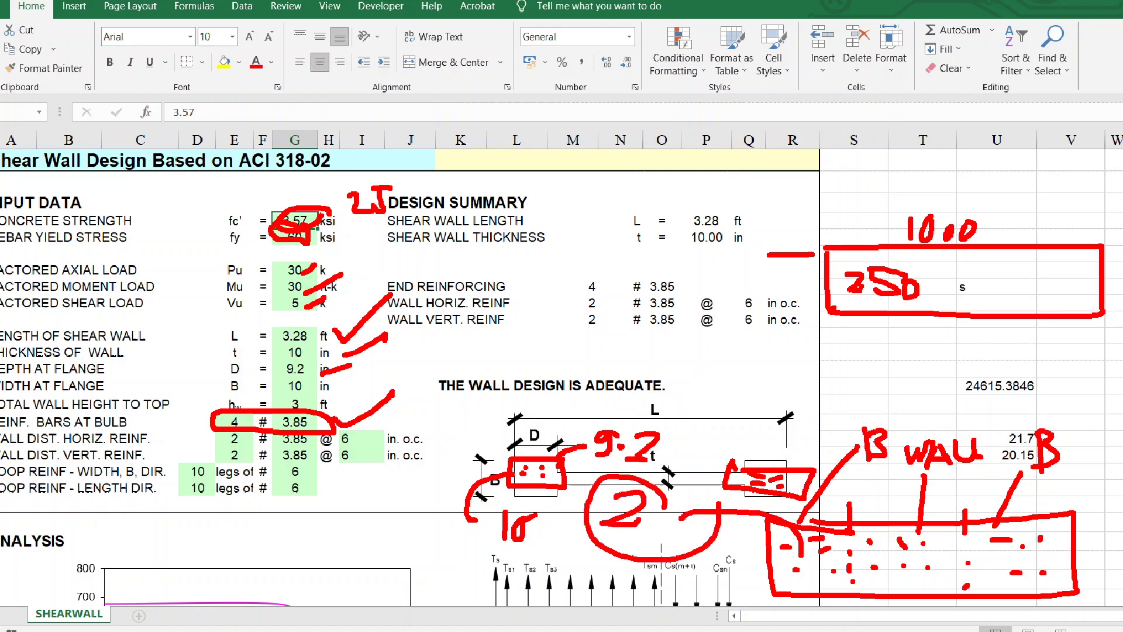
pyautogui.moveTo(1019, 548)
pyautogui.mouseDown()
pyautogui.moveTo(1075, 491)
pyautogui.moveTo(1122, 483)
pyautogui.moveTo(1114, 502)
pyautogui.moveTo(1122, 471)
pyautogui.mouseUp()
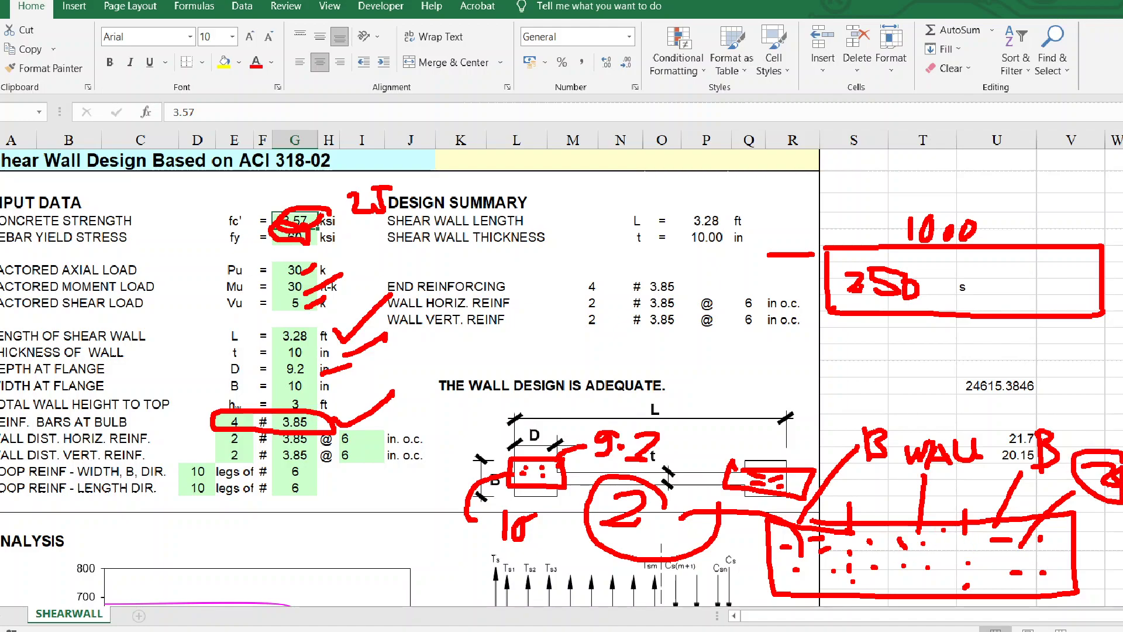
pyautogui.click(942, 546)
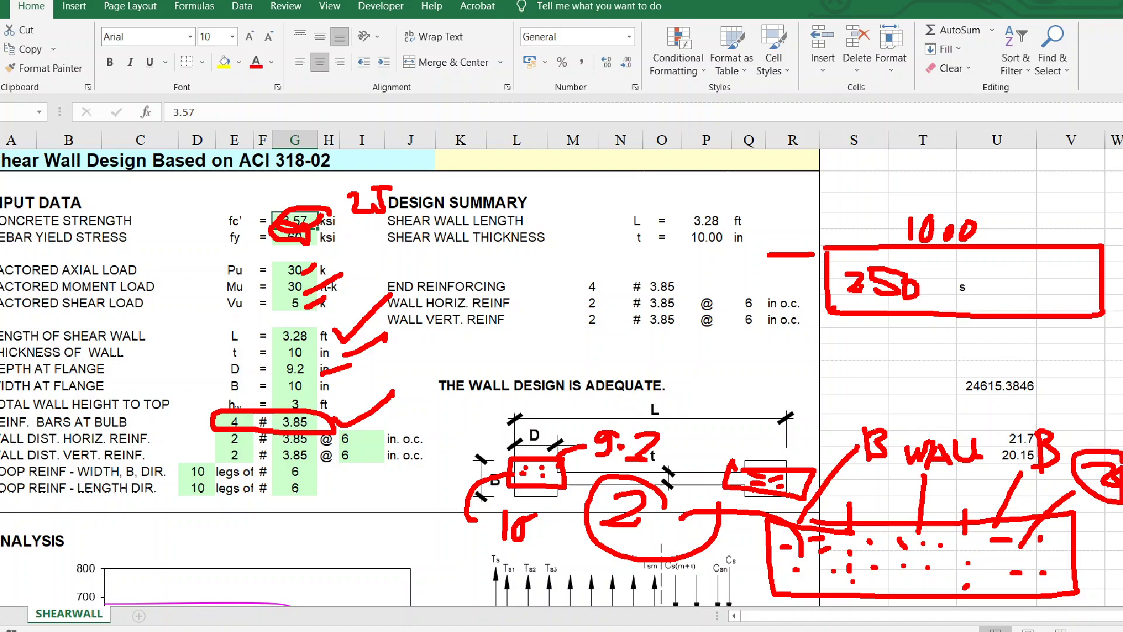
pyautogui.moveTo(935, 419); pyautogui.dragTo(905, 520)
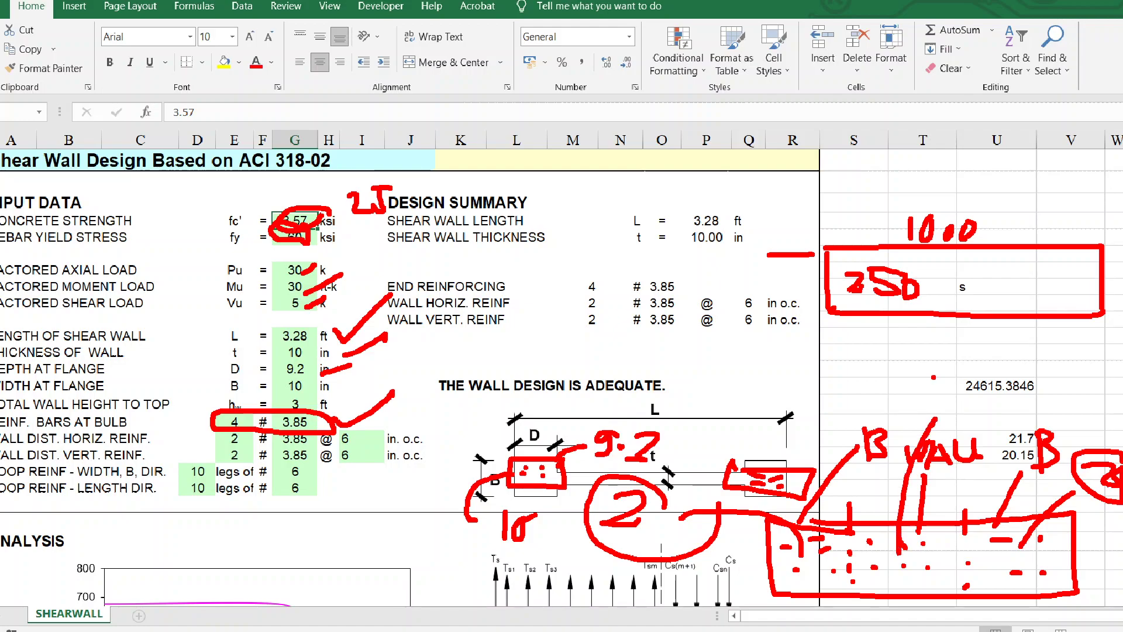
pyautogui.moveTo(929, 365); pyautogui.dragTo(928, 388)
pyautogui.click(972, 361)
pyautogui.moveTo(971, 355)
pyautogui.mouseDown()
pyautogui.moveTo(898, 373)
pyautogui.moveTo(986, 365)
pyautogui.mouseUp()
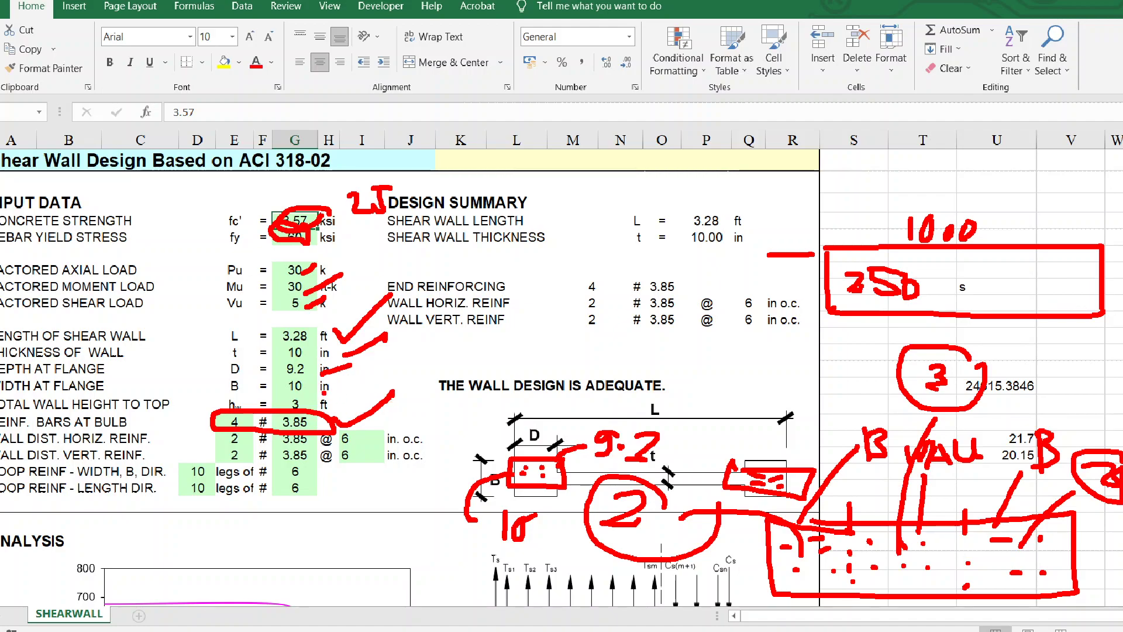
pyautogui.moveTo(323, 392); pyautogui.dragTo(362, 374)
pyautogui.press('Escape')
# - Switch back to RCDC and mark the gap between the first two bars of the C1 section as 150
pyautogui.click(379, 616)
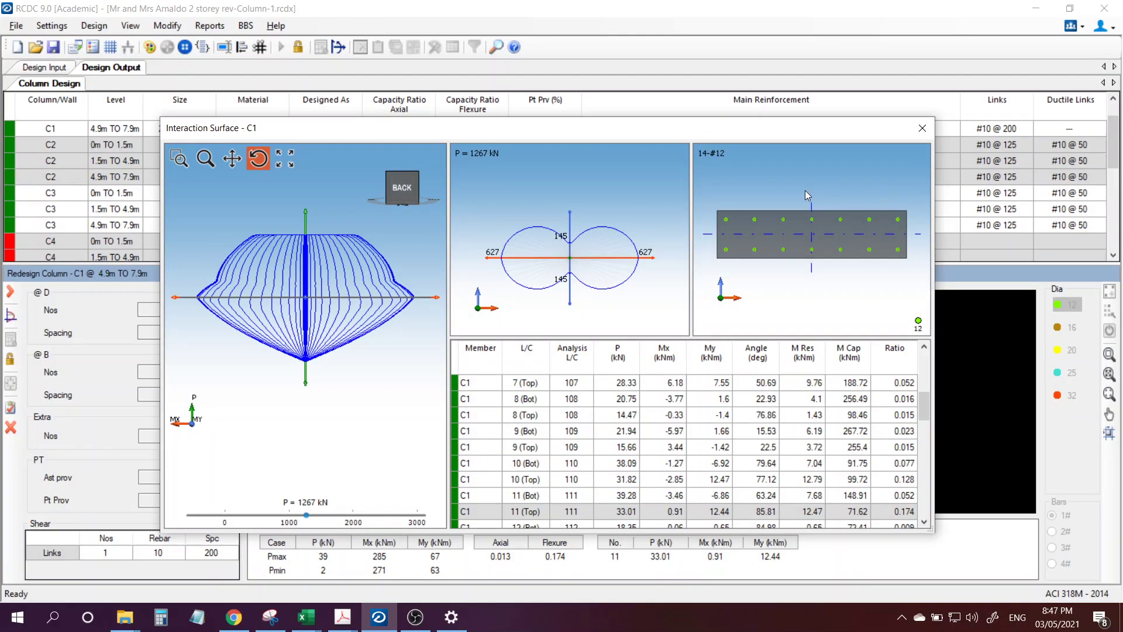
pyautogui.hotkey('ctrl', '1')
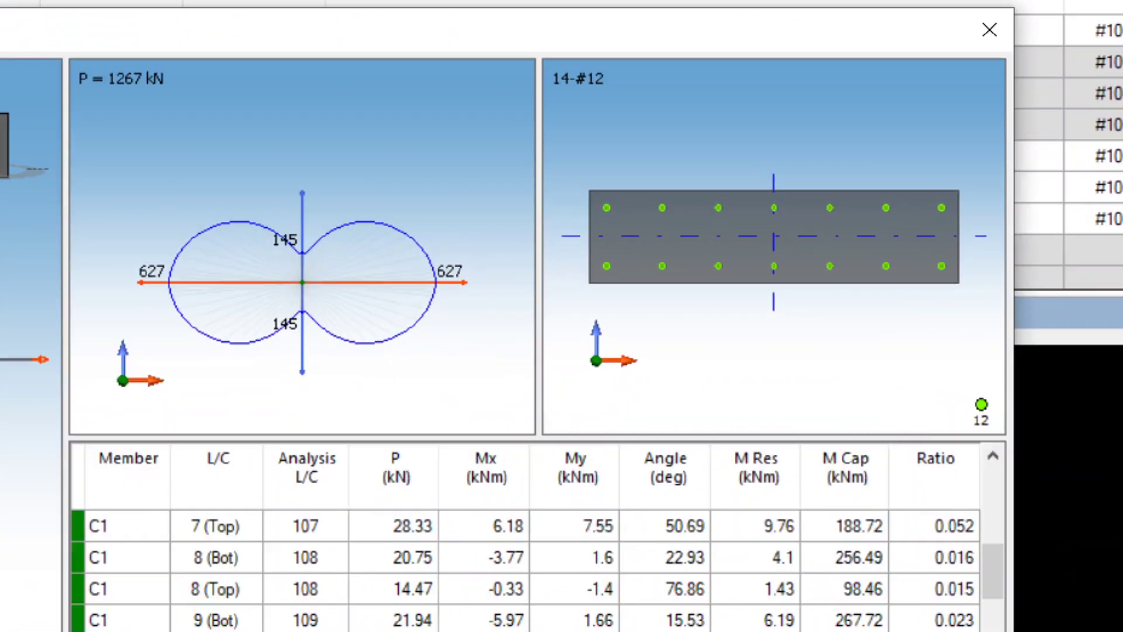
pyautogui.click(854, 232)
pyautogui.moveTo(627, 209); pyautogui.dragTo(668, 136)
pyautogui.moveTo(675, 85); pyautogui.dragTo(680, 120)
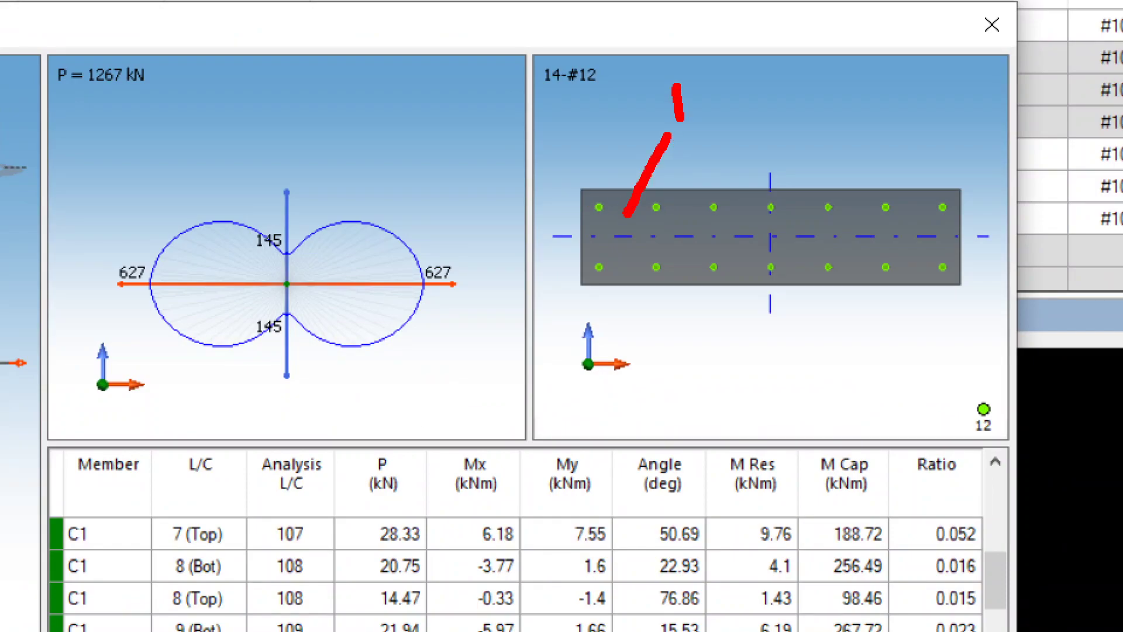
pyautogui.moveTo(698, 70); pyautogui.dragTo(705, 113)
pyautogui.moveTo(700, 66); pyautogui.dragTo(748, 75)
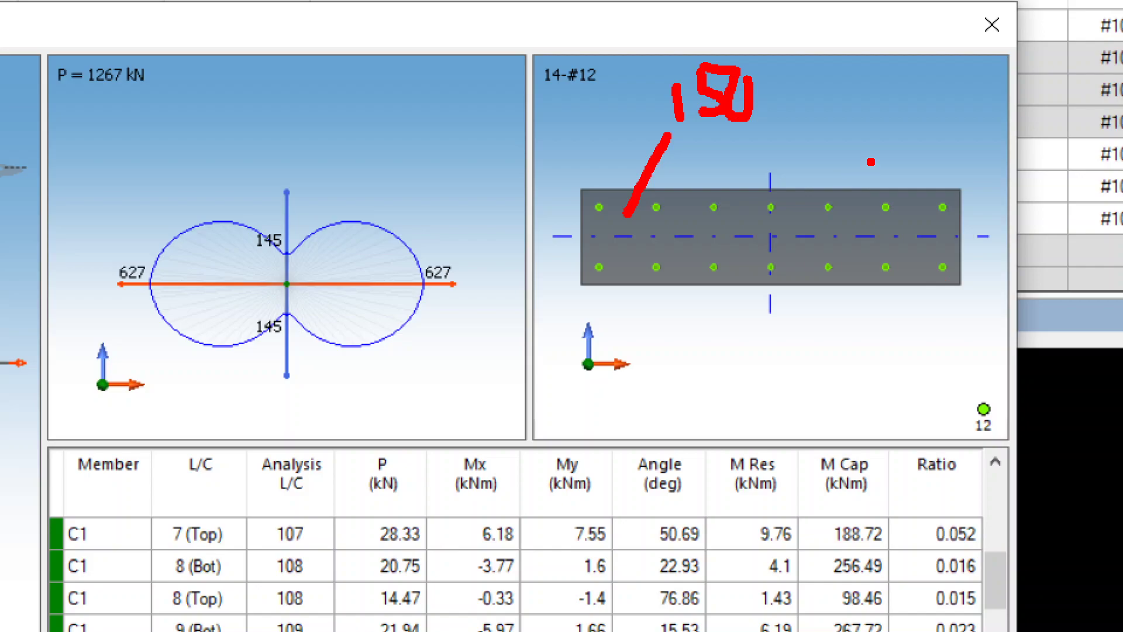
# - Mark off the end zones of the C1 section with vertical strokes and label both end zones B
pyautogui.moveTo(870, 160); pyautogui.dragTo(870, 217)
pyautogui.click(859, 285)
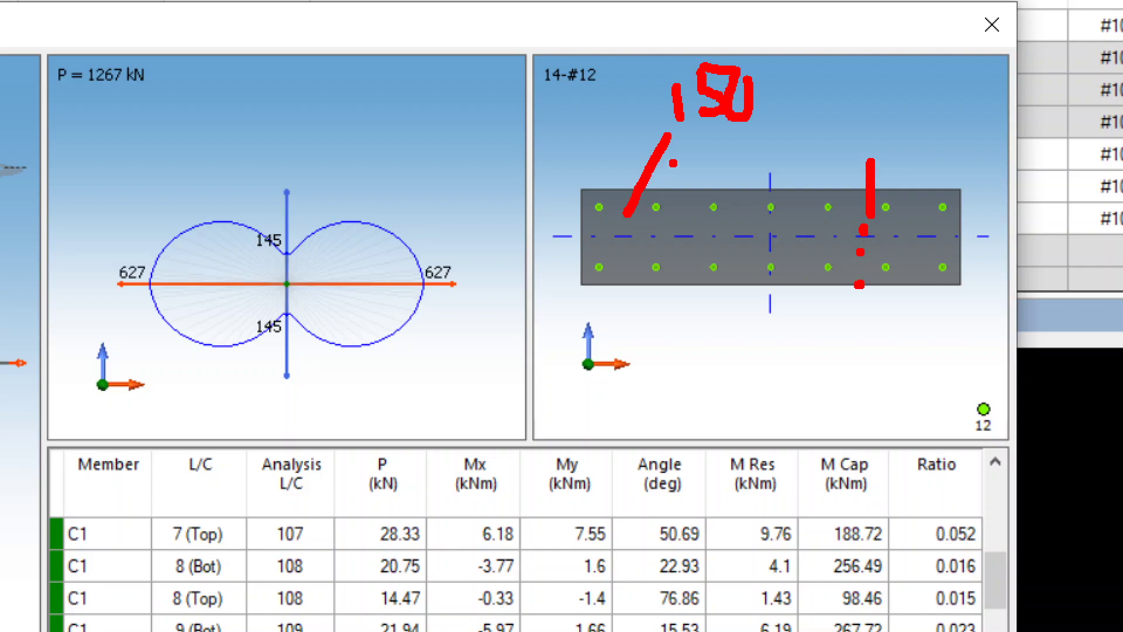
pyautogui.moveTo(673, 163); pyautogui.dragTo(736, 300)
pyautogui.moveTo(895, 280); pyautogui.dragTo(891, 379)
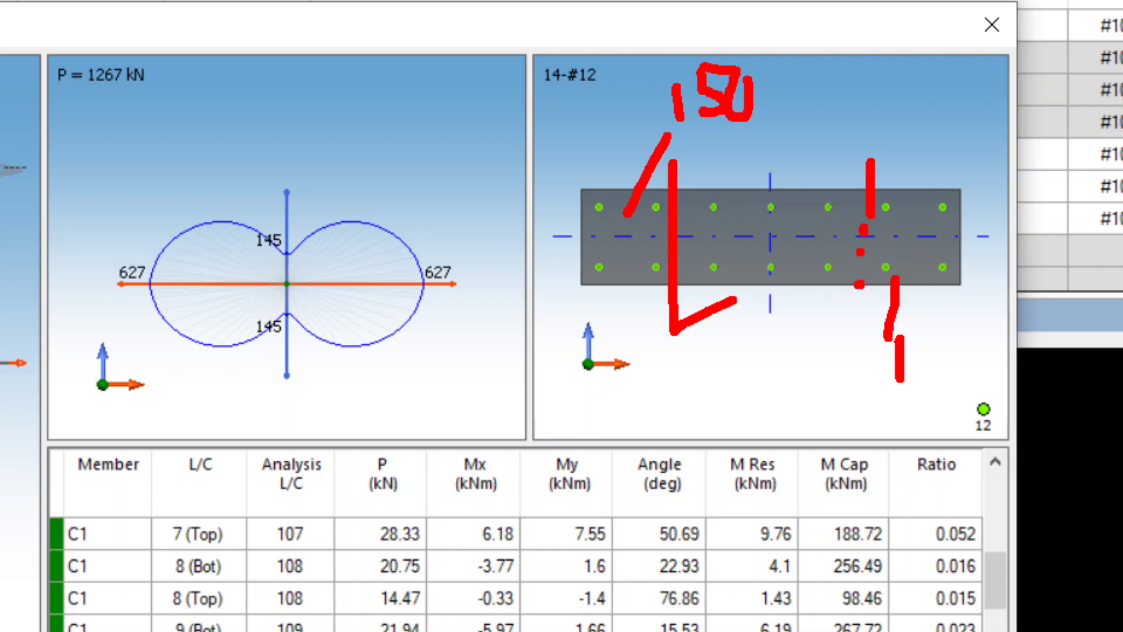
pyautogui.moveTo(899, 338)
pyautogui.mouseDown()
pyautogui.moveTo(908, 359)
pyautogui.moveTo(884, 374)
pyautogui.mouseUp()
pyautogui.moveTo(611, 273); pyautogui.dragTo(628, 383)
pyautogui.moveTo(654, 358)
pyautogui.mouseDown()
pyautogui.moveTo(653, 405)
pyautogui.moveTo(662, 386)
pyautogui.moveTo(639, 407)
pyautogui.mouseUp()
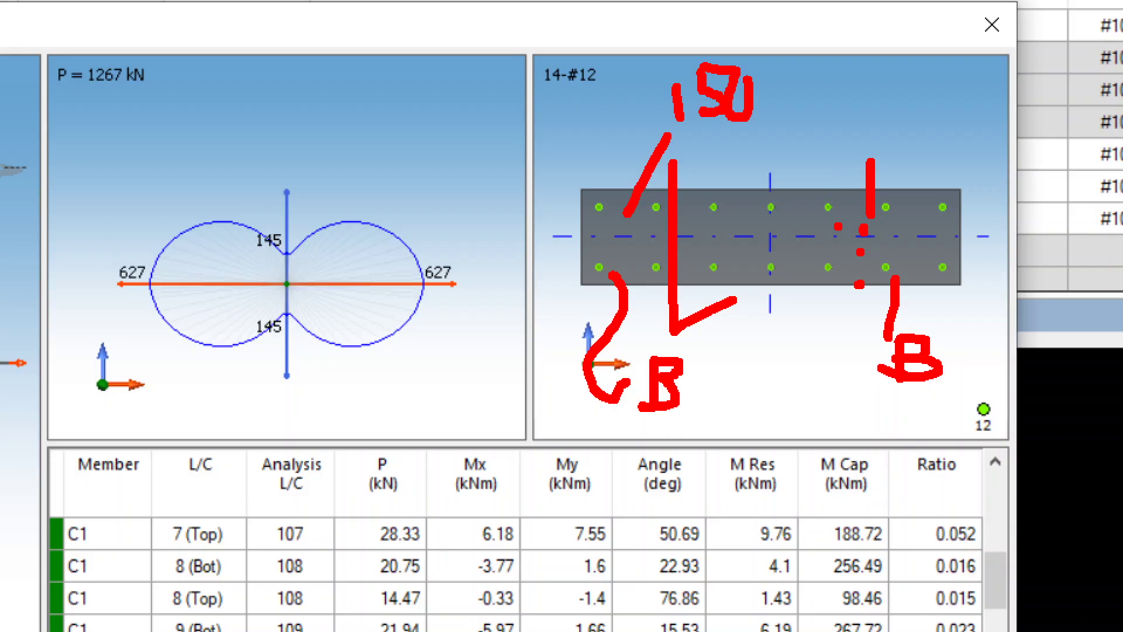
pyautogui.press('Escape')
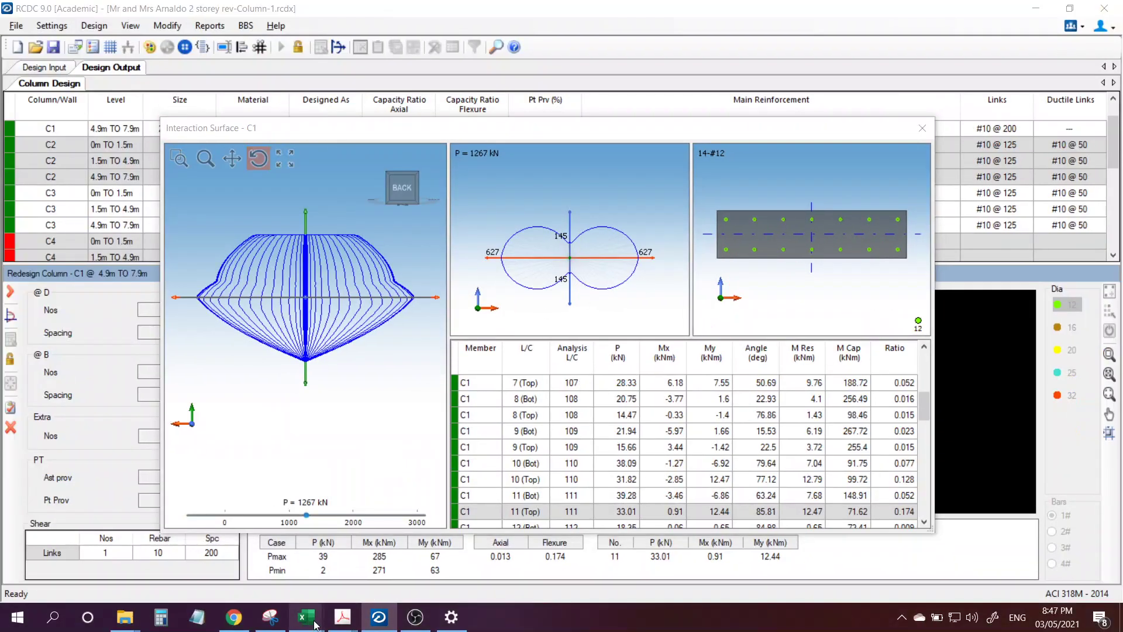
# - Switch to the Excel shear wall workbook and point out the factored axial load, wall length and flange depth inputs
pyautogui.moveTo(314, 624)
pyautogui.click(292, 509)
pyautogui.click(292, 275)
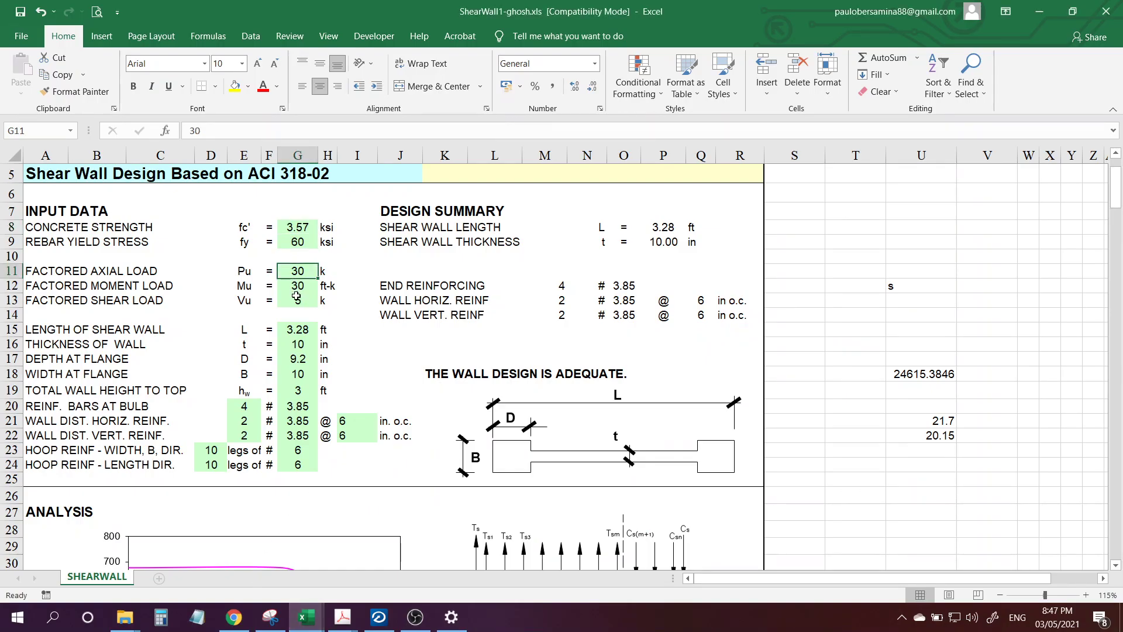
pyautogui.click(297, 328)
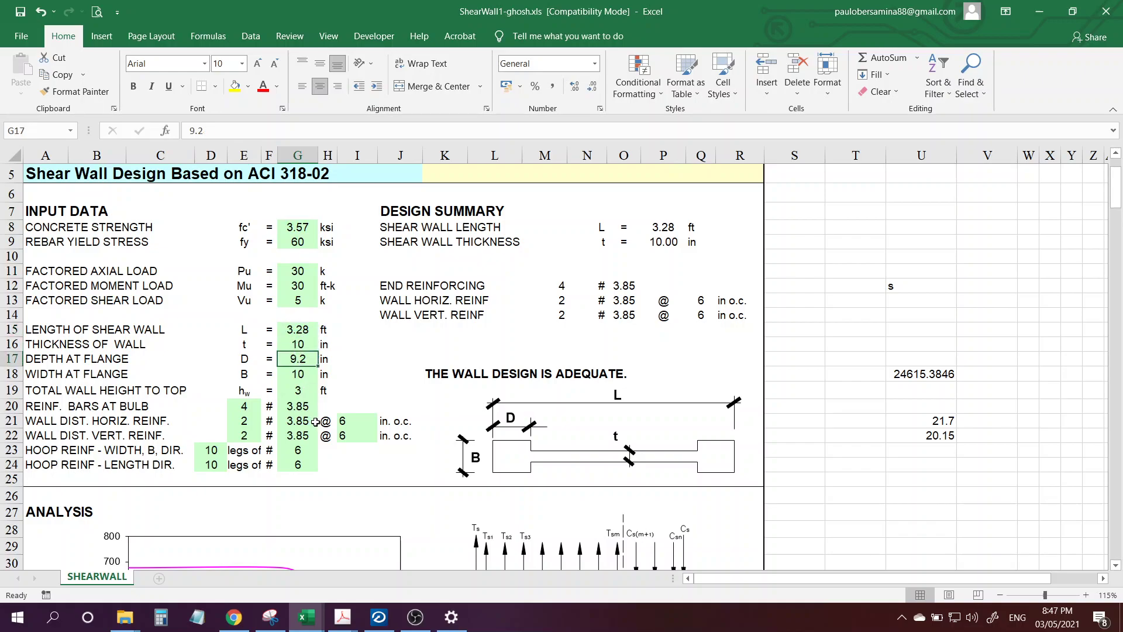
# - Point out the bar spacing inputs of the wall's horizontal and vertical distributed reinforcement
pyautogui.moveTo(327, 421); pyautogui.dragTo(351, 423)
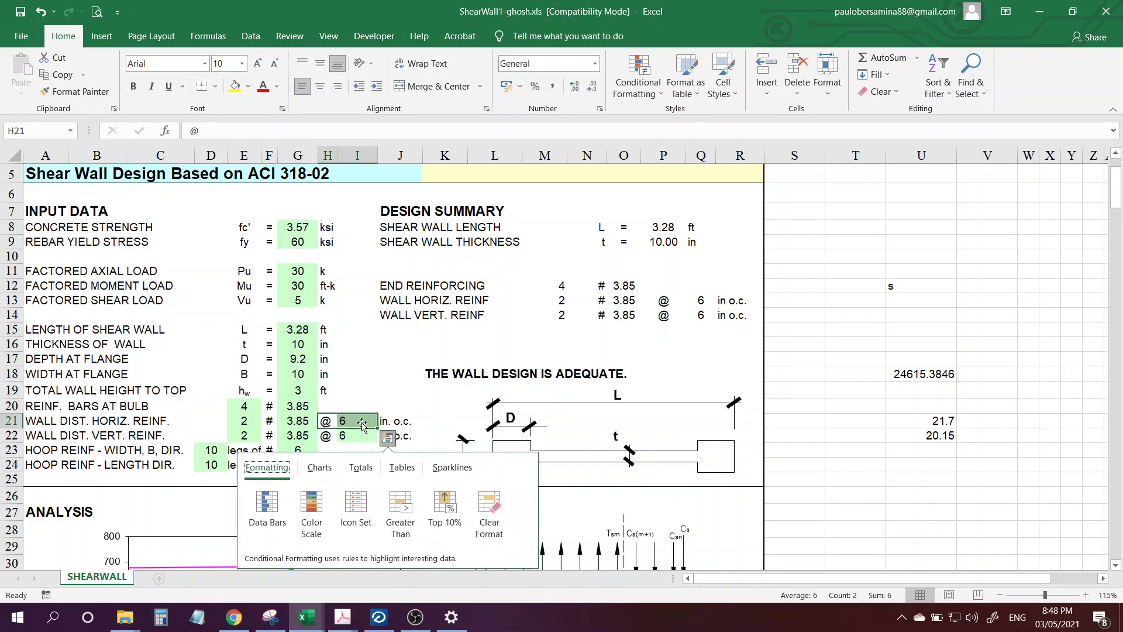
pyautogui.click(361, 422)
pyautogui.press('ctrl')
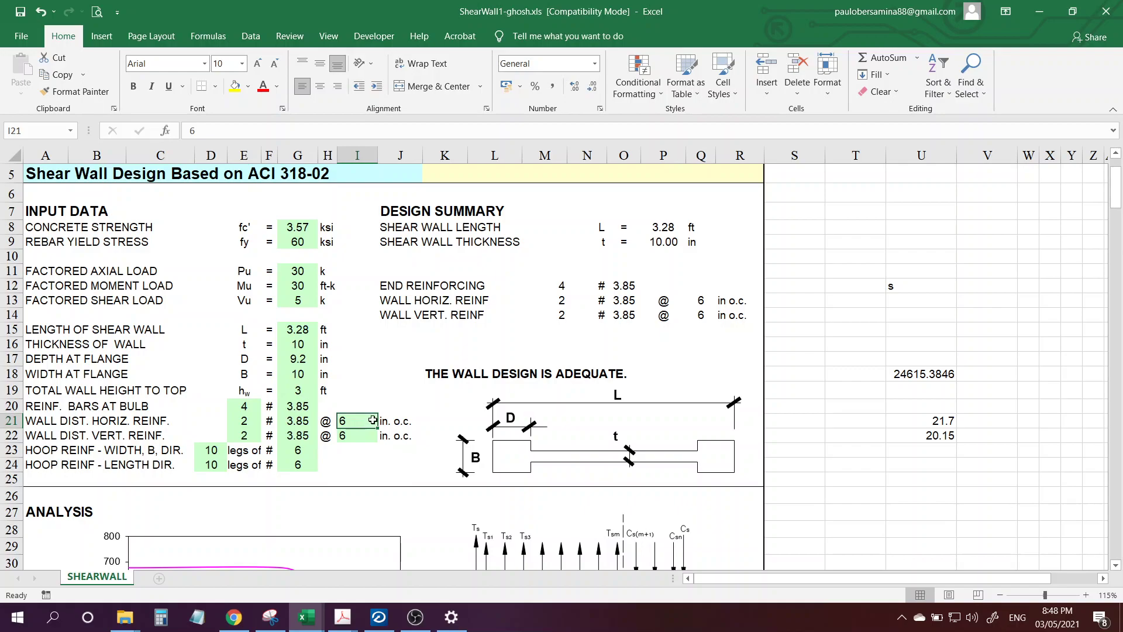
pyautogui.click(355, 436)
pyautogui.click(349, 422)
pyautogui.click(353, 437)
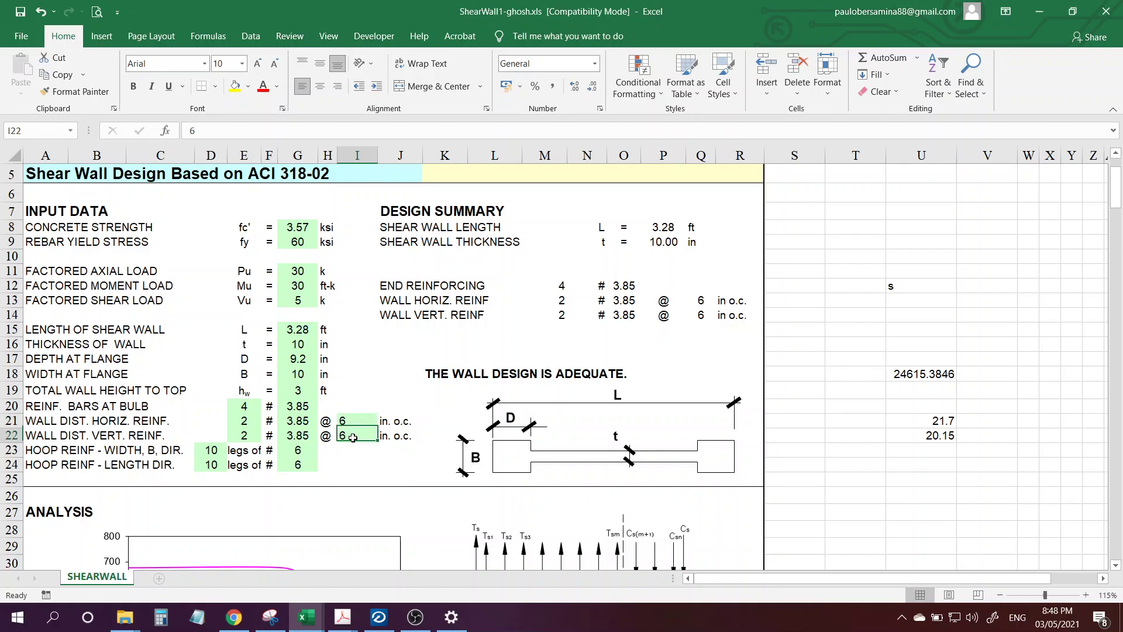
# - Write 3.85 × 25/8 = 12 for the horizontal reinforcement's bar size, circling the 25/8 factor and the 12
pyautogui.click(292, 422)
pyautogui.press('ctrl')
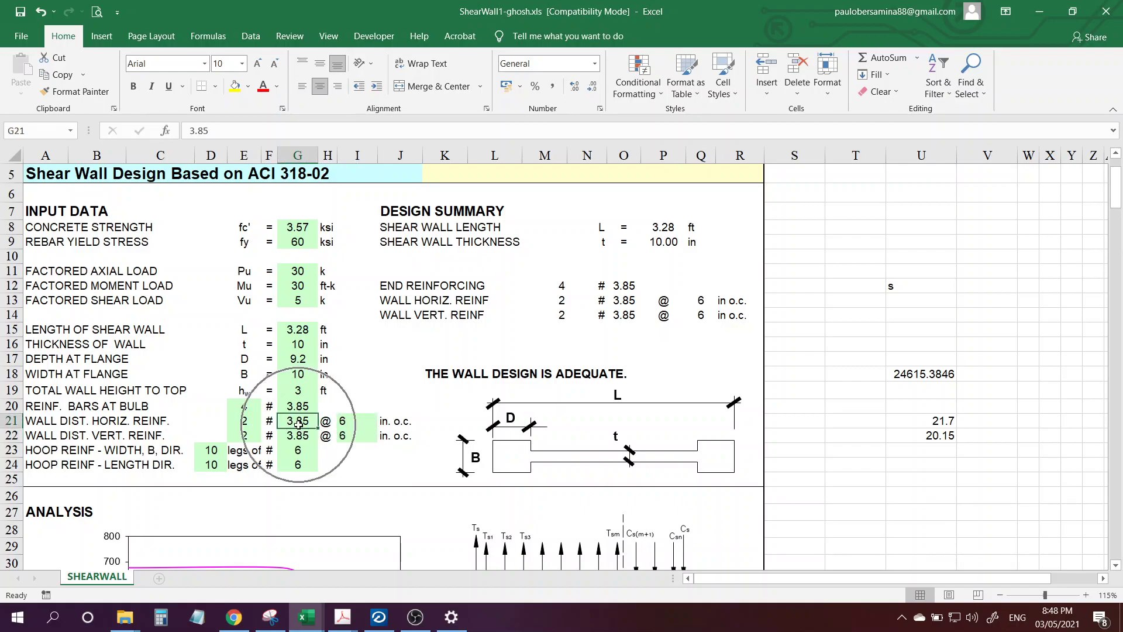
pyautogui.click(299, 425)
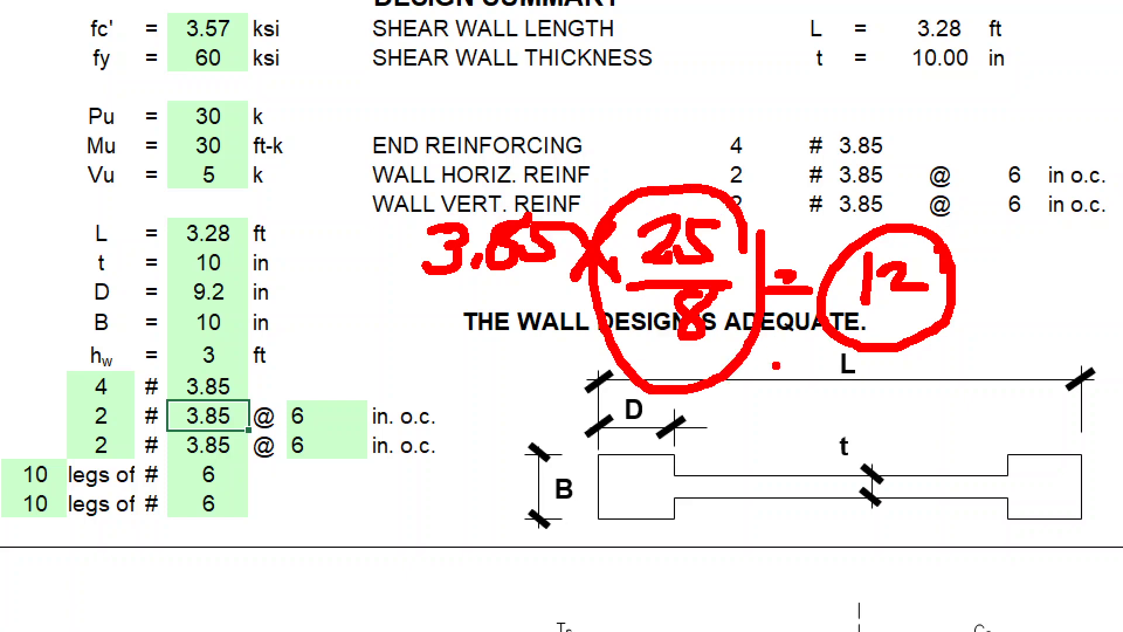
pyautogui.moveTo(738, 361); pyautogui.dragTo(744, 379)
pyautogui.press('Escape')
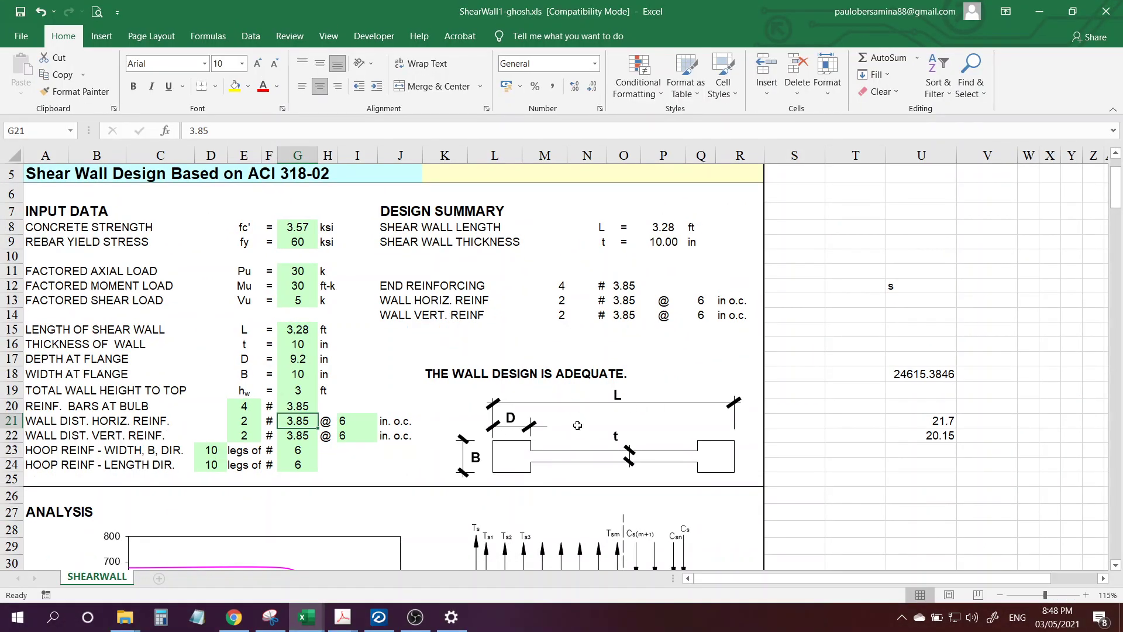
# - Show the zero-moment point of the interaction curve under ANALYSIS, circle its value and write a note beside it
pyautogui.scroll(-4, 581, 415)
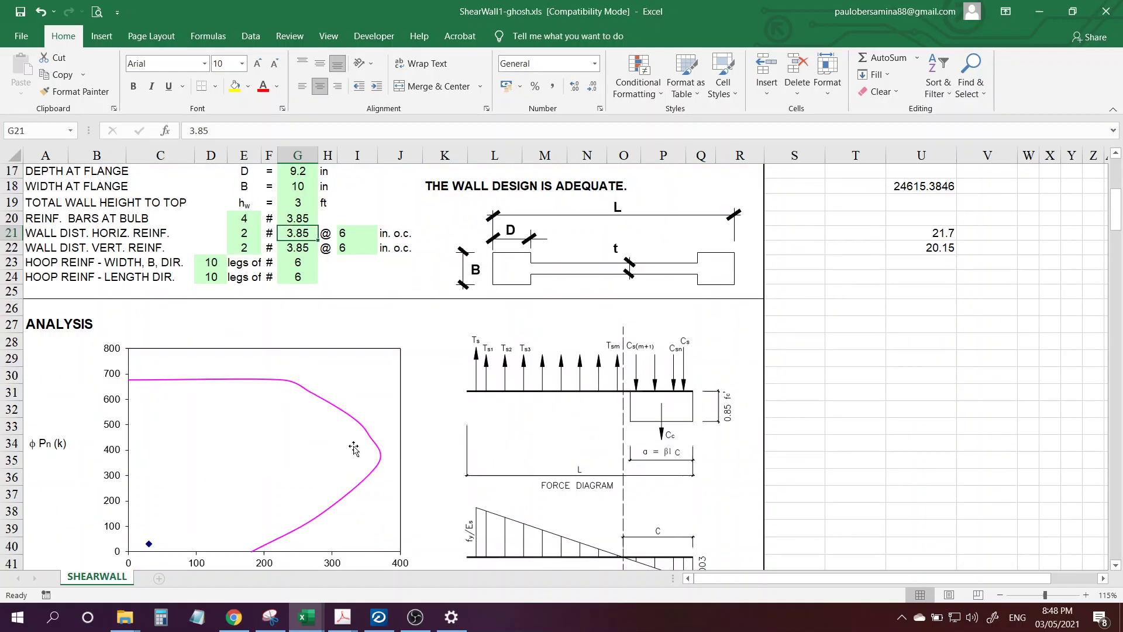
pyautogui.scroll(-1, 304, 426)
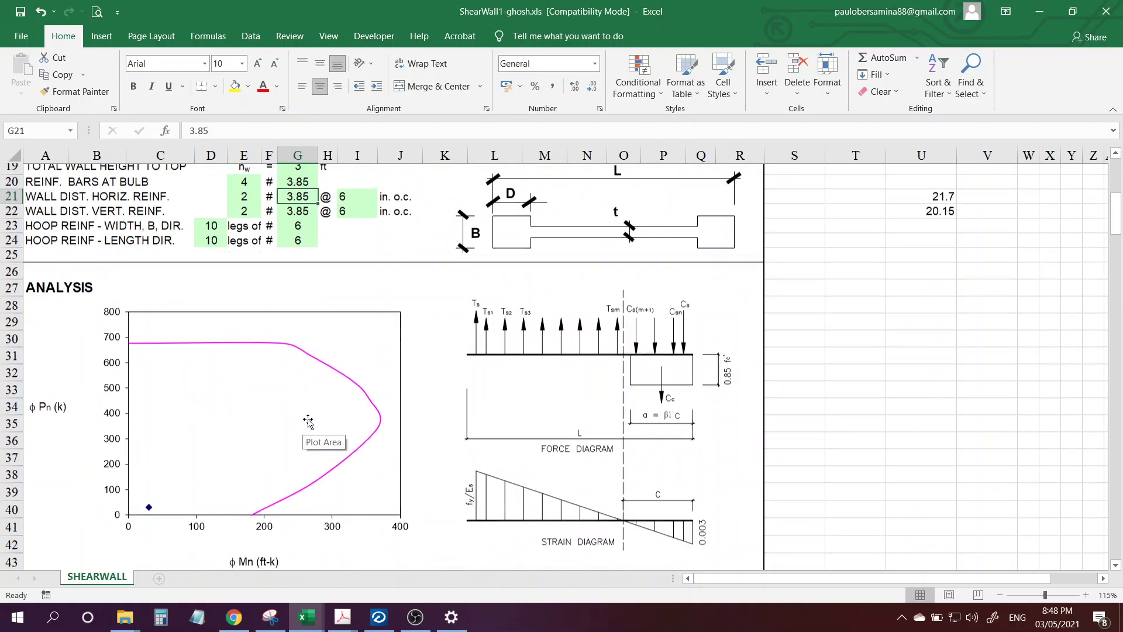
pyautogui.moveTo(135, 337)
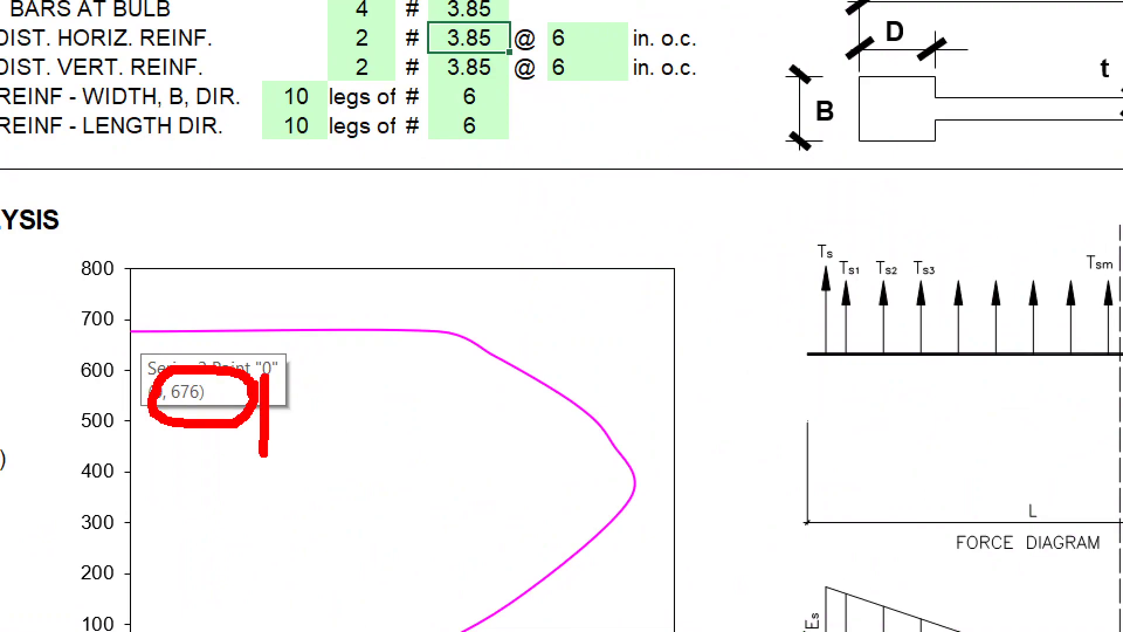
pyautogui.moveTo(298, 403)
pyautogui.mouseDown()
pyautogui.moveTo(270, 419)
pyautogui.moveTo(298, 427)
pyautogui.mouseUp()
pyautogui.moveTo(338, 386); pyautogui.dragTo(368, 424)
pyautogui.moveTo(377, 384); pyautogui.dragTo(309, 441)
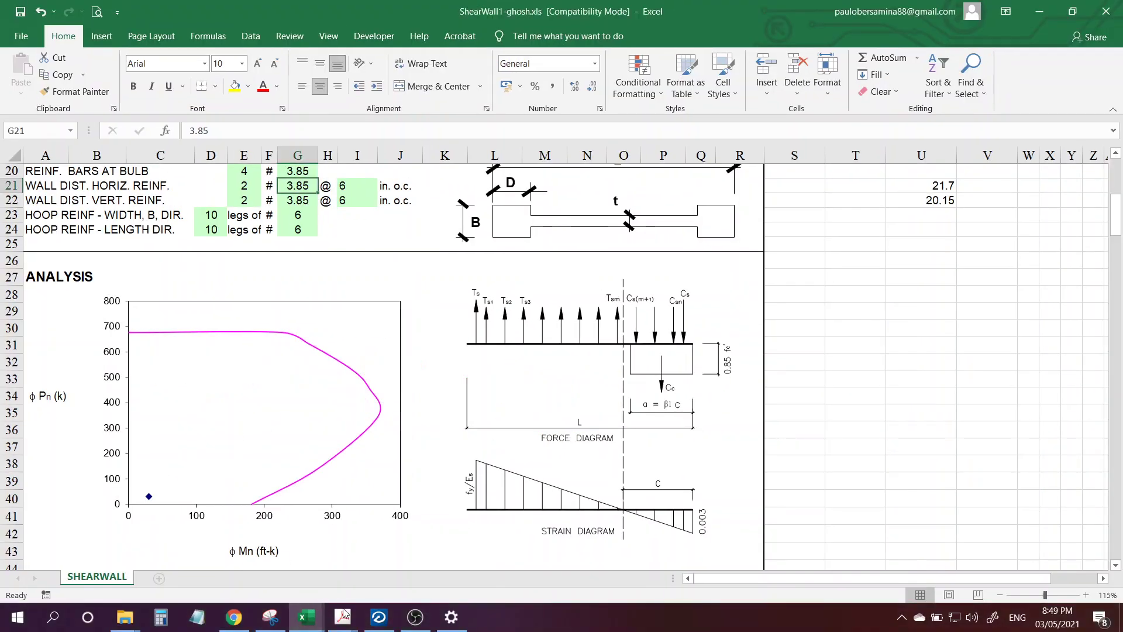
# - Switch to RCDC, set the C1 interaction surface's axial load to 3067 kN, circle that P value and tick the surface's upper edge
pyautogui.click(378, 616)
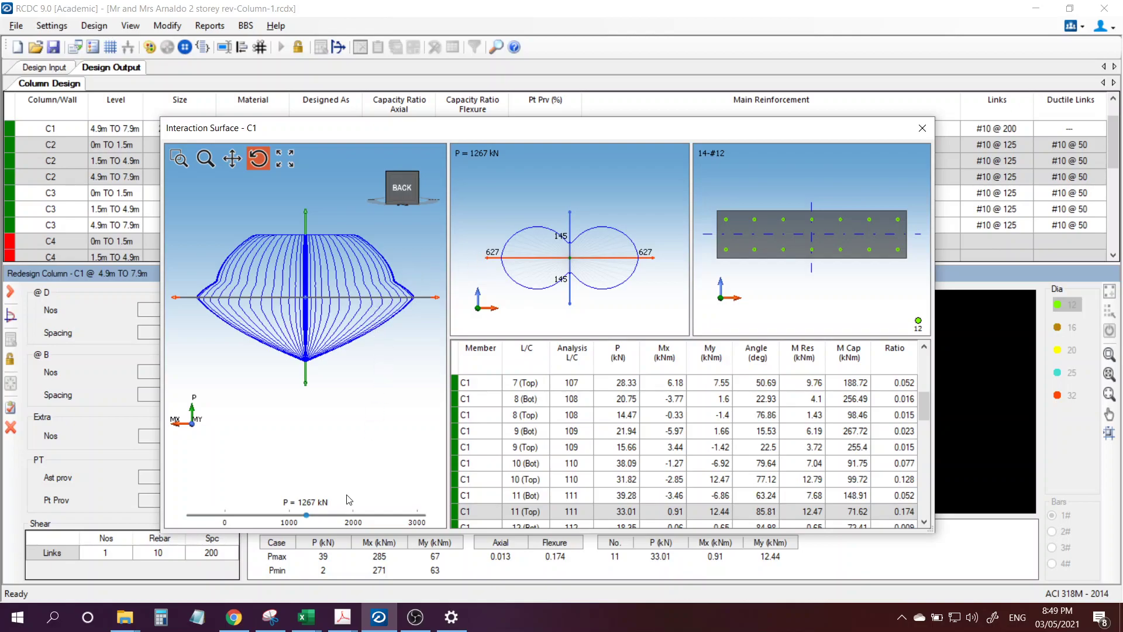
pyautogui.click(422, 515)
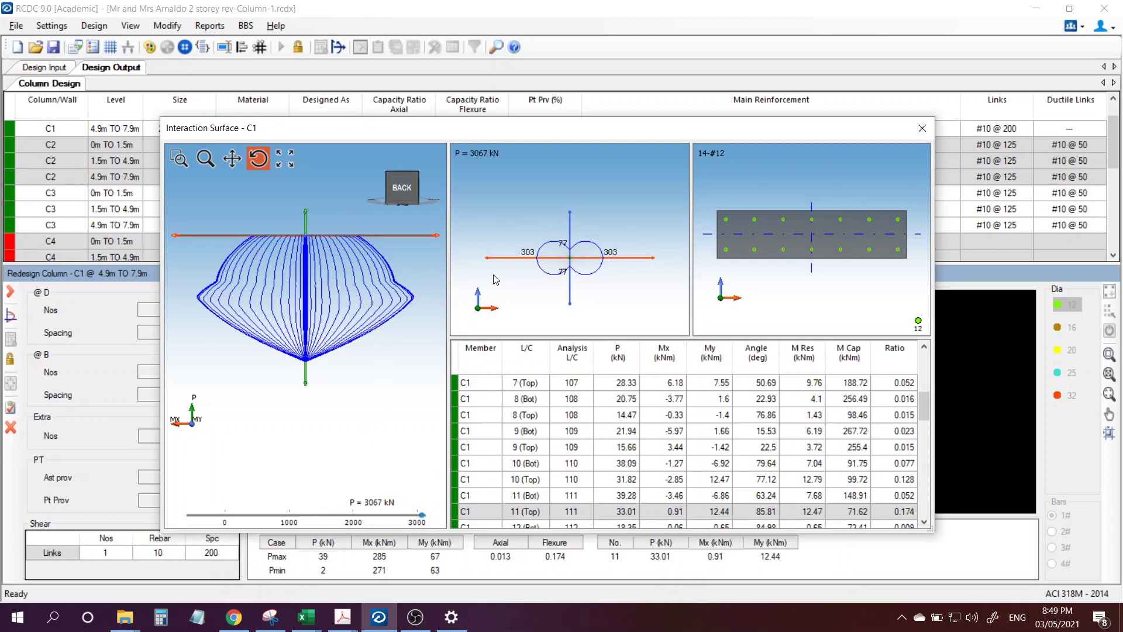
pyautogui.hotkey('ctrl', '1')
pyautogui.click(556, 176)
pyautogui.moveTo(491, 145)
pyautogui.mouseDown()
pyautogui.moveTo(495, 136)
pyautogui.moveTo(479, 219)
pyautogui.moveTo(519, 109)
pyautogui.mouseUp()
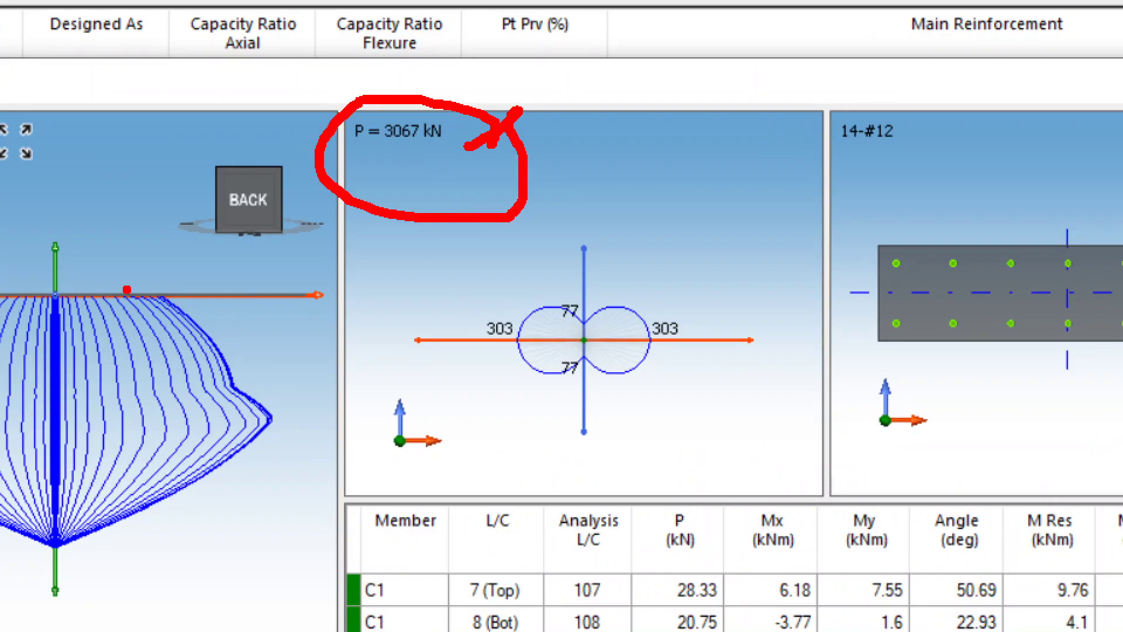
pyautogui.moveTo(107, 278)
pyautogui.mouseDown()
pyautogui.moveTo(116, 295)
pyautogui.moveTo(165, 213)
pyautogui.mouseUp()
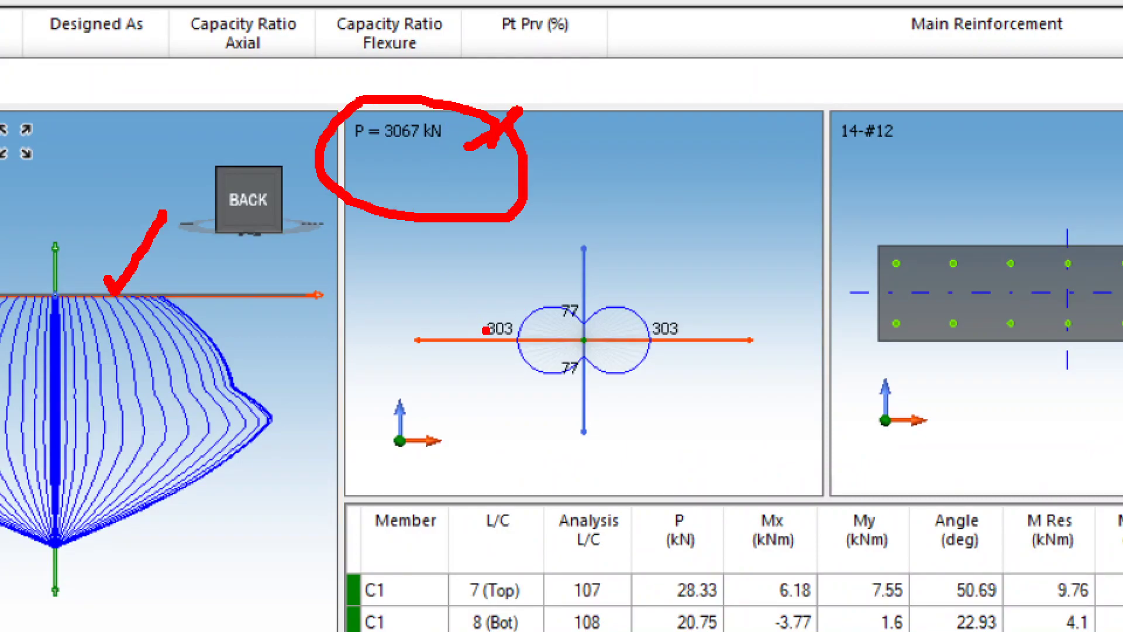
pyautogui.press('Escape')
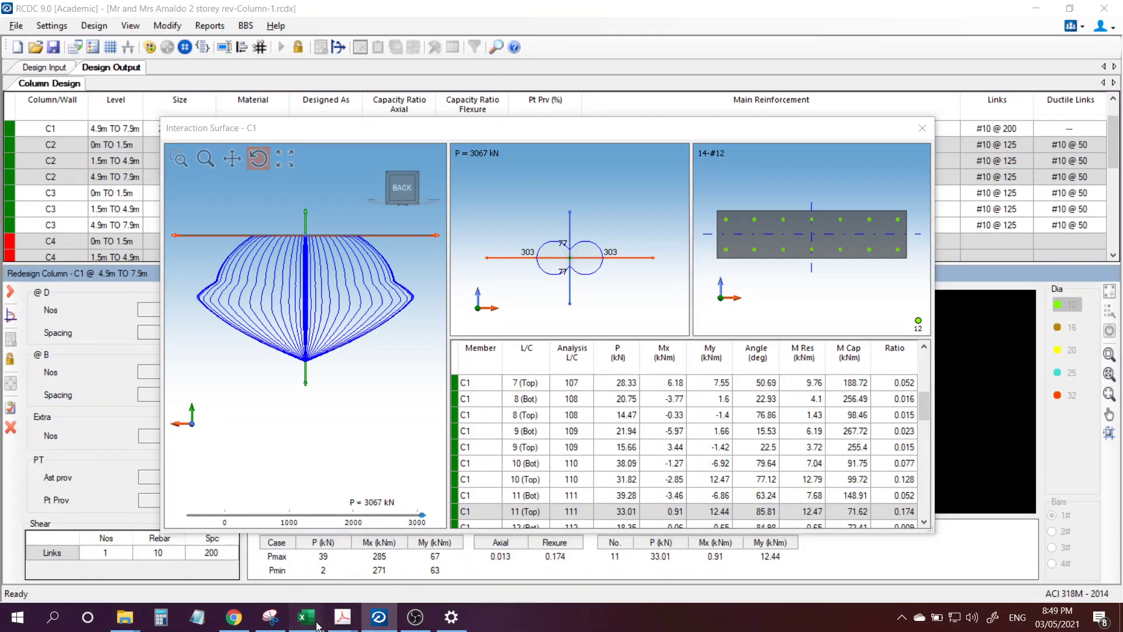
# - Switch back to the Excel workbook and read the outermost moment point on the interaction curve
pyautogui.moveTo(306, 616)
pyautogui.click(225, 553)
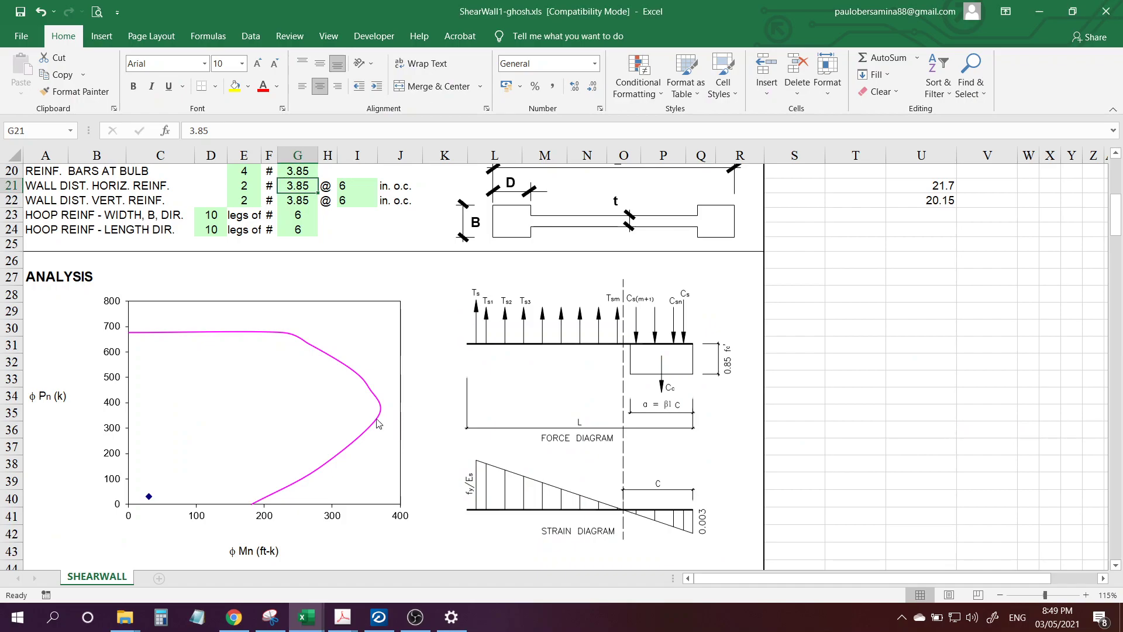
pyautogui.moveTo(381, 413)
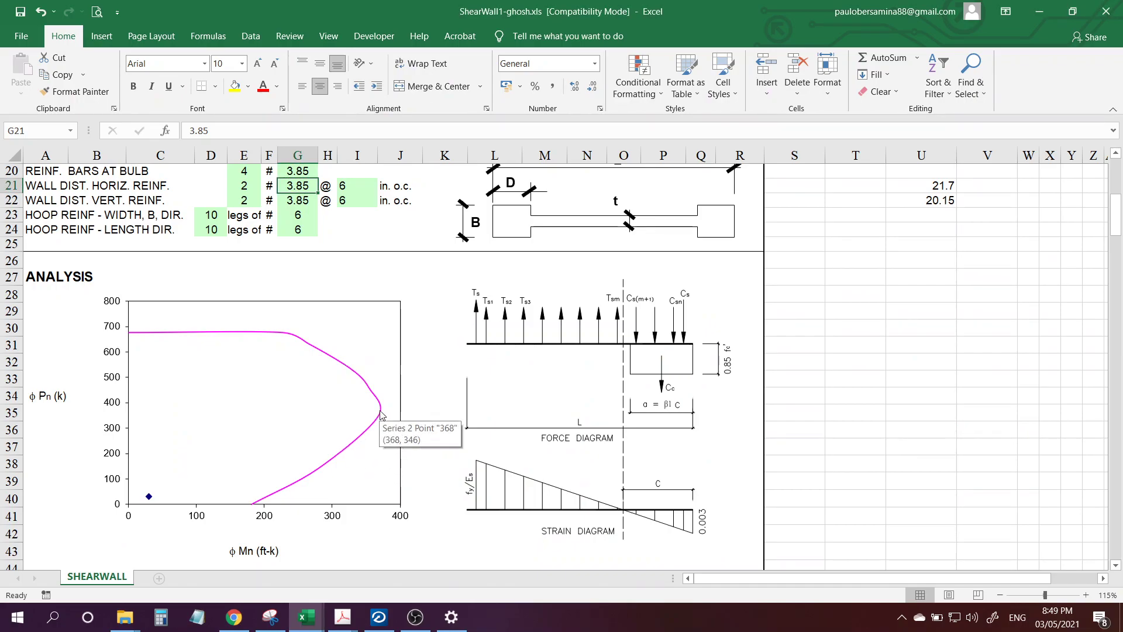
# - Find the load versus moment capacity table and point out the balanced strain condition's Pn, Mn and converted axial load cells
pyautogui.scroll(-11, 481, 422)
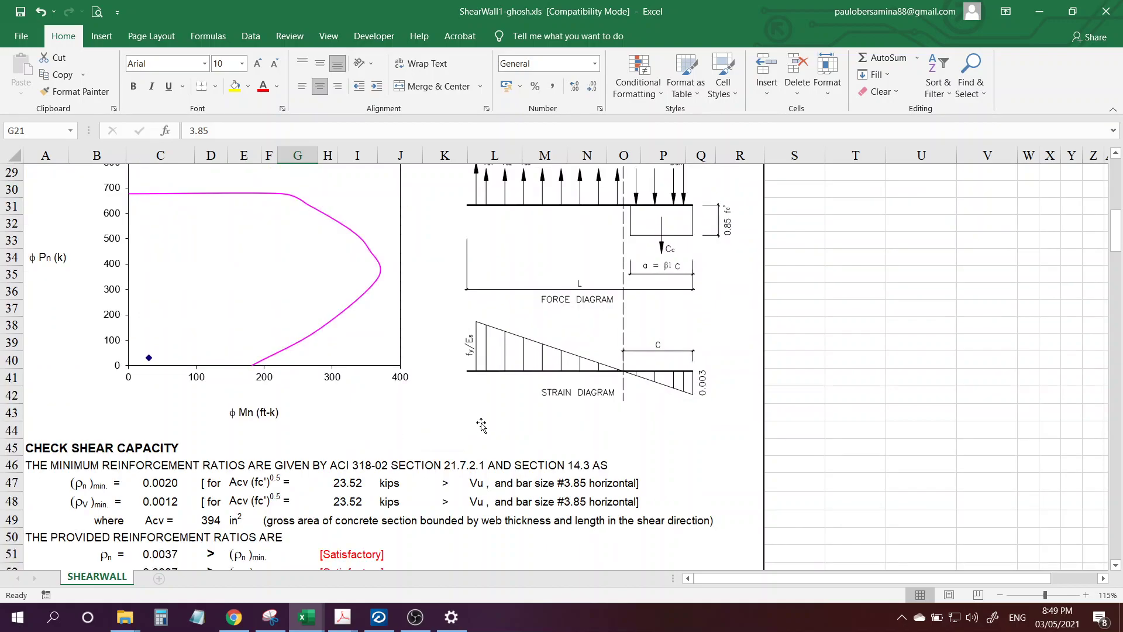
pyautogui.scroll(-8, 491, 423)
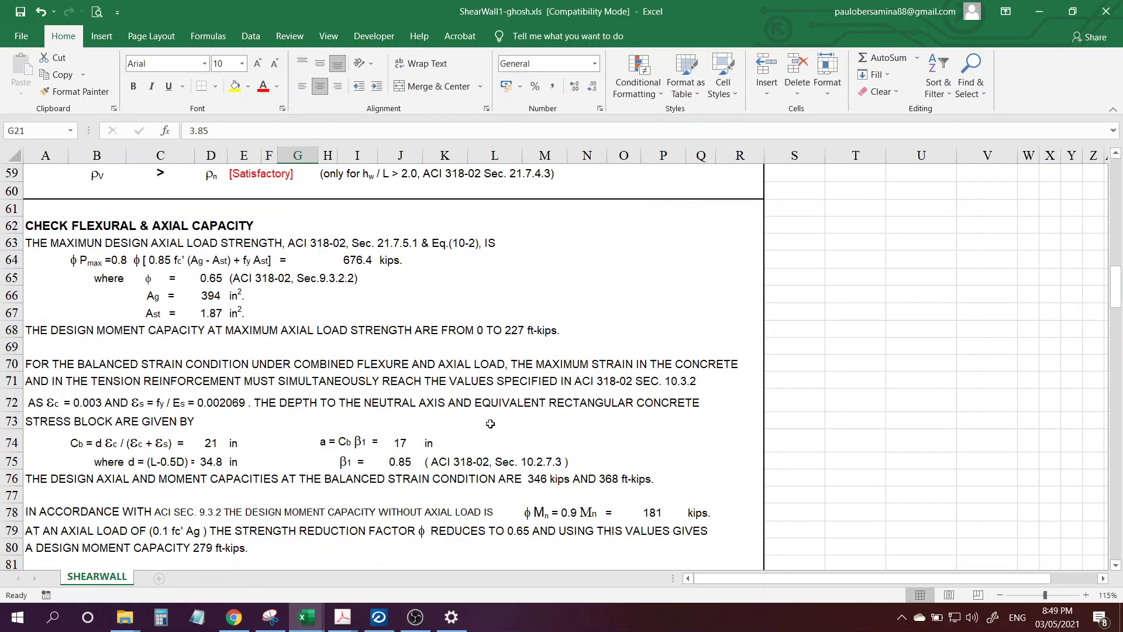
pyautogui.click(408, 379)
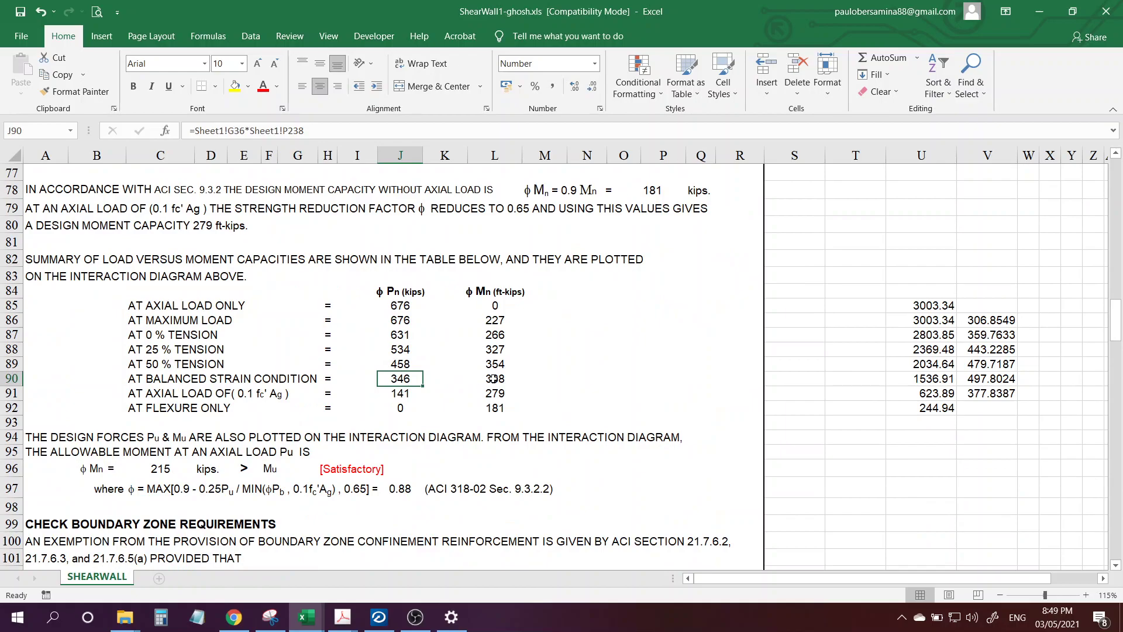
pyautogui.click(494, 378)
pyautogui.click(908, 378)
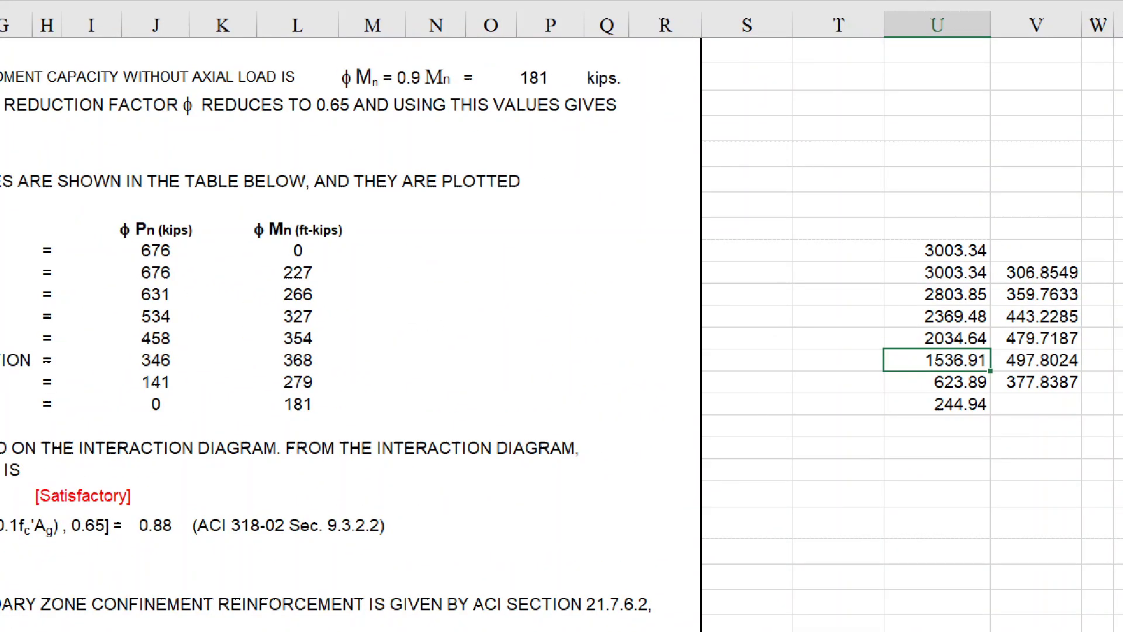
# - Tick the balanced strain condition's Pn and Mn and label its converted values P and M
pyautogui.moveTo(329, 358); pyautogui.dragTo(380, 329)
pyautogui.moveTo(184, 358); pyautogui.dragTo(263, 331)
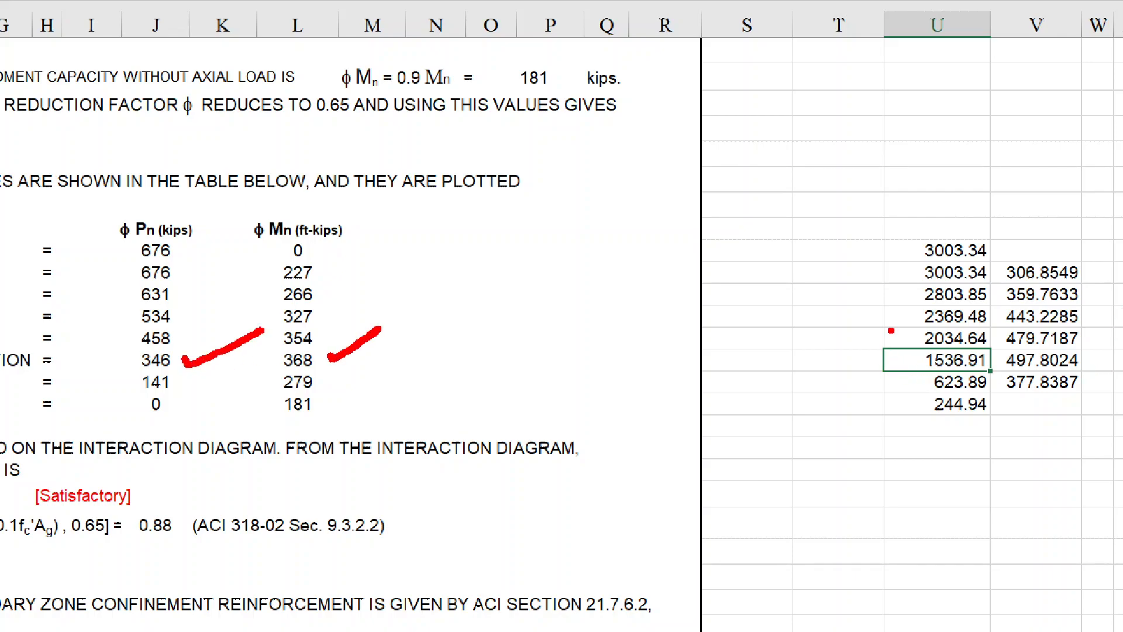
pyautogui.moveTo(890, 331)
pyautogui.mouseDown()
pyautogui.moveTo(890, 364)
pyautogui.moveTo(921, 339)
pyautogui.moveTo(892, 348)
pyautogui.mouseUp()
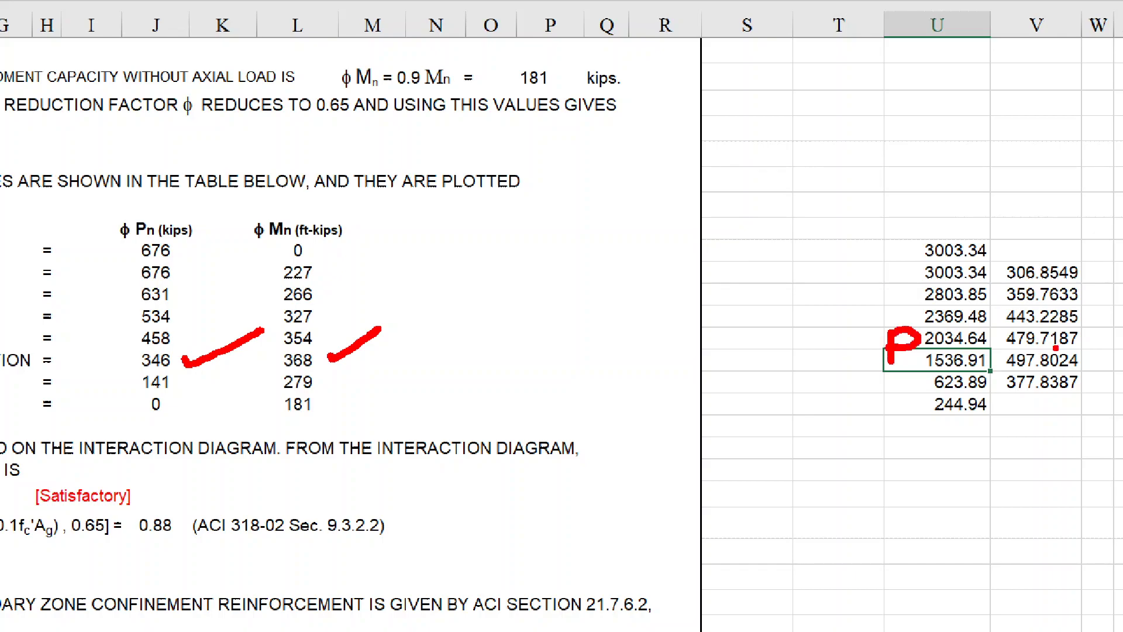
pyautogui.moveTo(1056, 348); pyautogui.dragTo(1109, 351)
pyautogui.click(1099, 359)
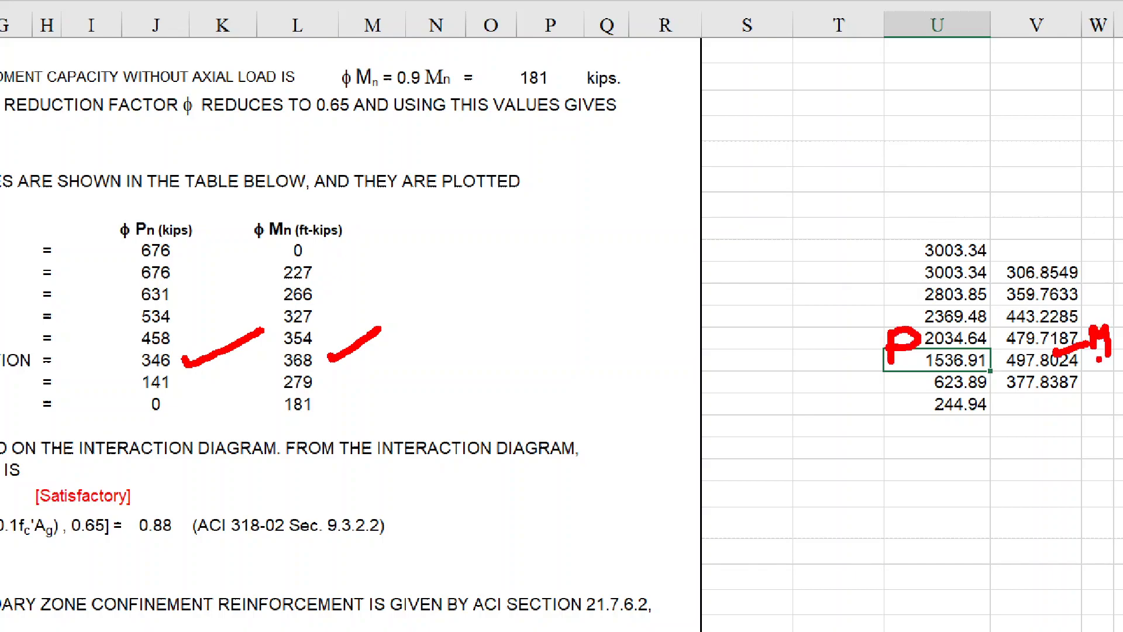
pyautogui.moveTo(1014, 379); pyautogui.dragTo(1061, 376)
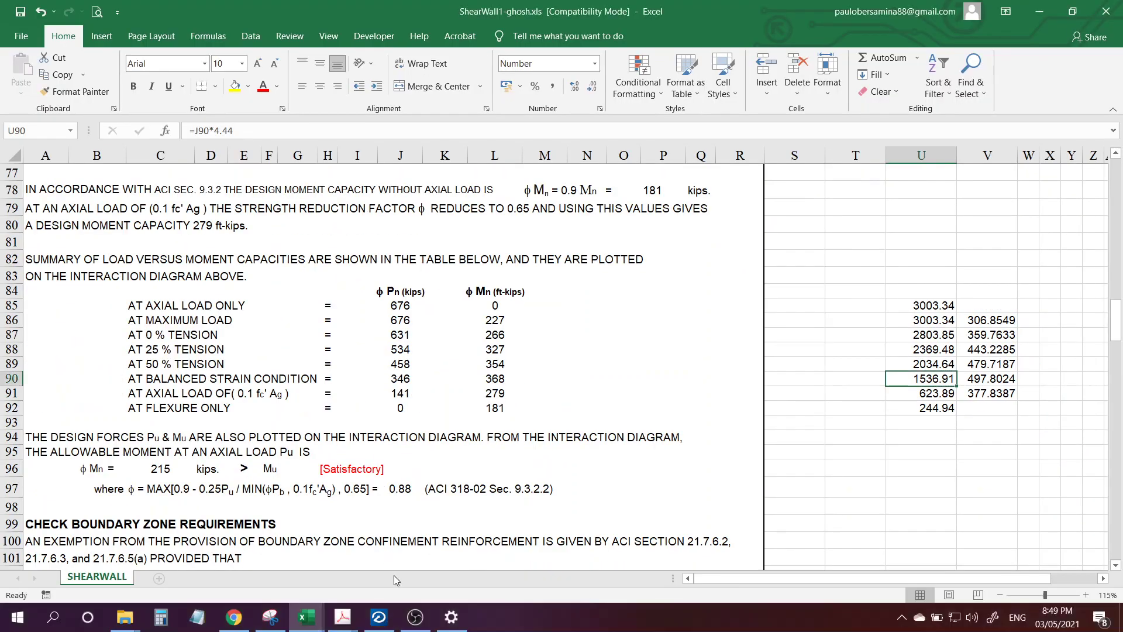
# - Switch to RCDC, set the C1 interaction surface's axial load to 1506 kN, and mark the P value and moment capacity plot
pyautogui.click(379, 617)
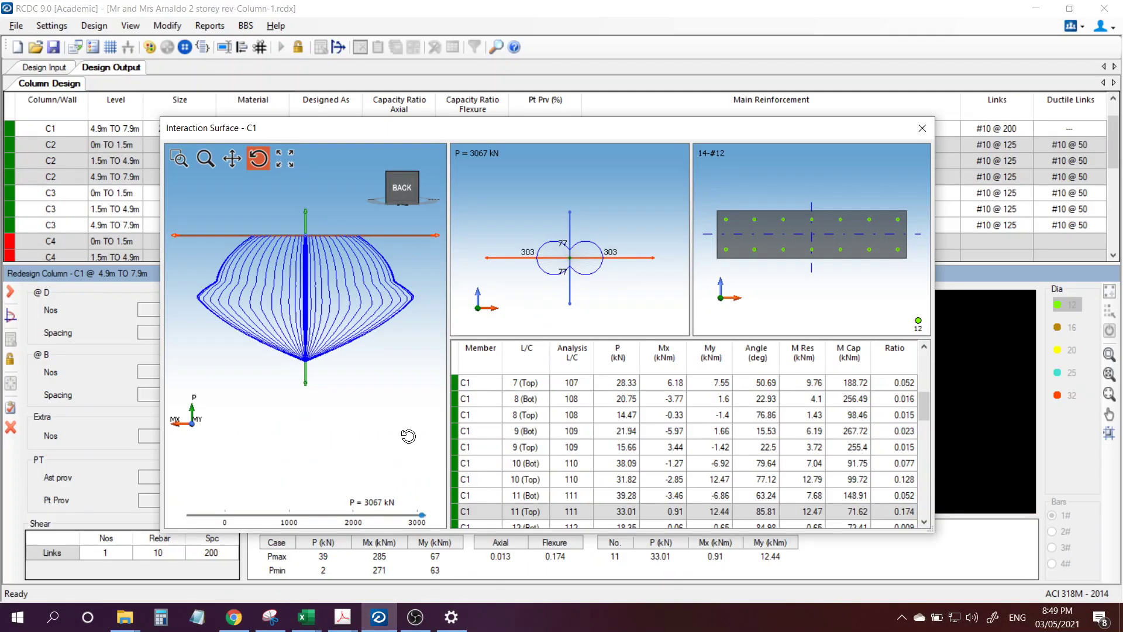
pyautogui.click(325, 515)
pyautogui.moveTo(328, 520); pyautogui.dragTo(322, 519)
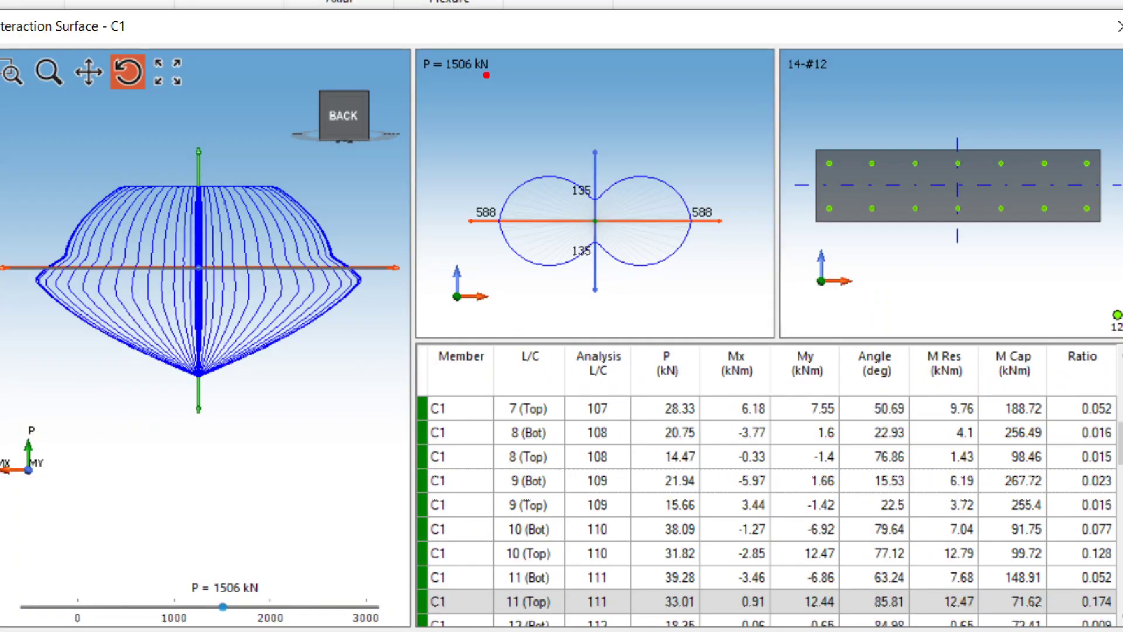
pyautogui.moveTo(511, 72)
pyautogui.mouseDown()
pyautogui.moveTo(515, 44)
pyautogui.moveTo(438, 97)
pyautogui.moveTo(515, 64)
pyautogui.mouseUp()
pyautogui.moveTo(513, 197)
pyautogui.mouseDown()
pyautogui.moveTo(523, 224)
pyautogui.moveTo(476, 235)
pyautogui.moveTo(522, 221)
pyautogui.mouseUp()
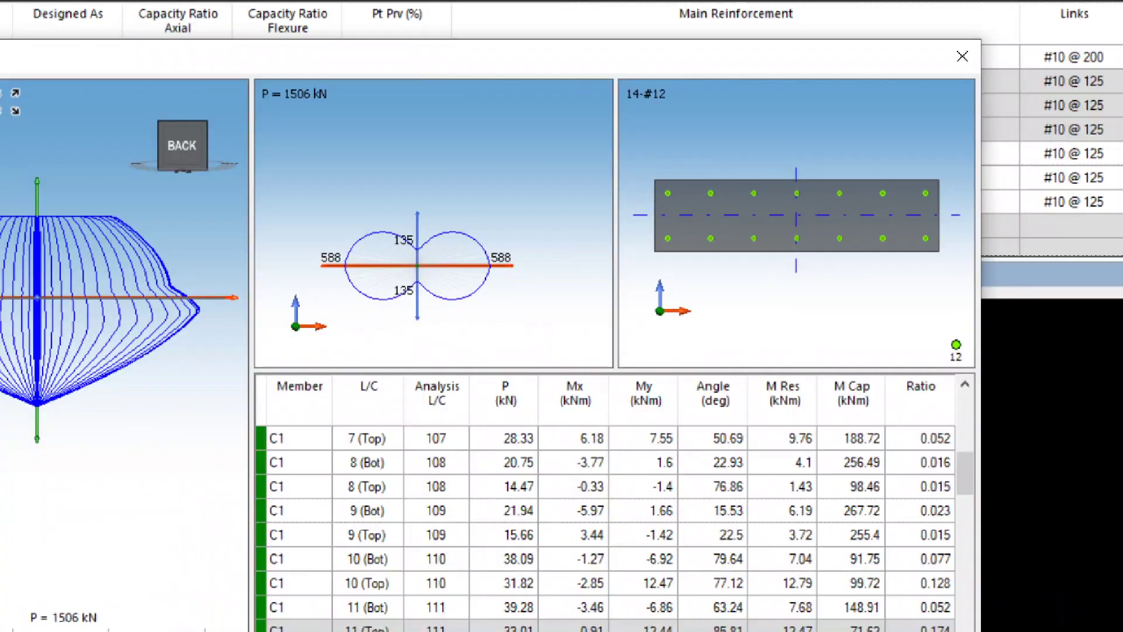
# - Circle the bar groups at both ends of the C1 section and sketch a wall with enlarged, reinforced boundary elements below it
pyautogui.moveTo(716, 170)
pyautogui.mouseDown()
pyautogui.moveTo(658, 175)
pyautogui.moveTo(722, 273)
pyautogui.moveTo(726, 173)
pyautogui.mouseUp()
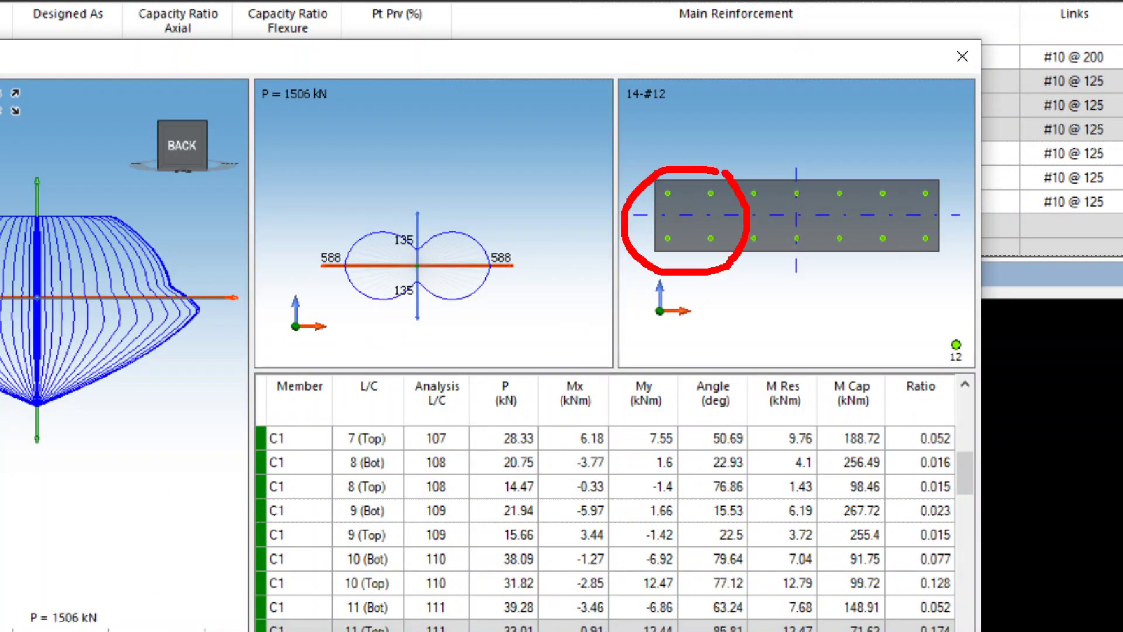
pyautogui.moveTo(943, 171)
pyautogui.mouseDown()
pyautogui.moveTo(857, 205)
pyautogui.moveTo(956, 196)
pyautogui.mouseUp()
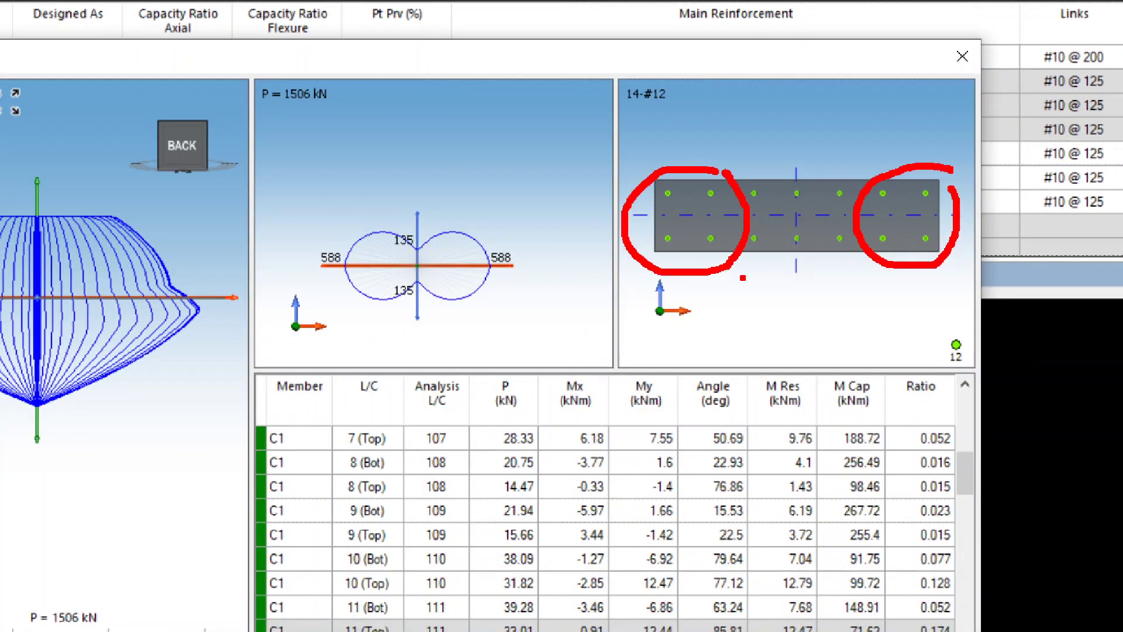
pyautogui.moveTo(696, 310)
pyautogui.mouseDown()
pyautogui.moveTo(696, 403)
pyautogui.moveTo(770, 379)
pyautogui.moveTo(753, 289)
pyautogui.moveTo(758, 326)
pyautogui.moveTo(784, 359)
pyautogui.moveTo(889, 356)
pyautogui.mouseUp()
pyautogui.click(767, 335)
pyautogui.moveTo(893, 283)
pyautogui.mouseDown()
pyautogui.moveTo(897, 319)
pyautogui.moveTo(953, 287)
pyautogui.moveTo(883, 395)
pyautogui.moveTo(831, 353)
pyautogui.mouseUp()
pyautogui.moveTo(728, 318); pyautogui.dragTo(741, 331)
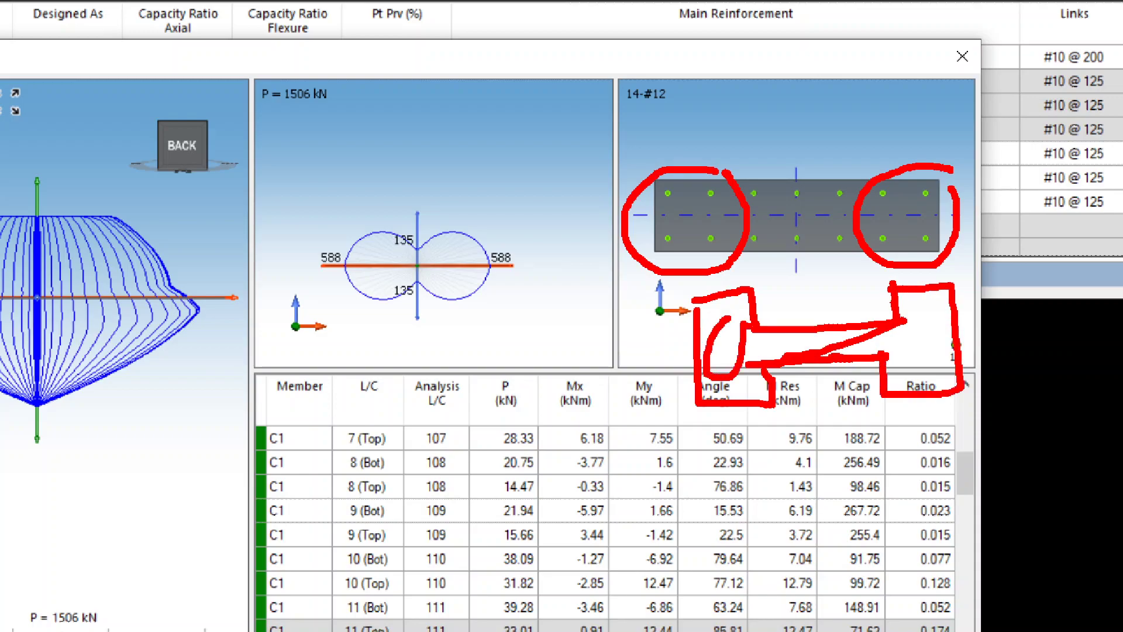
pyautogui.moveTo(934, 311); pyautogui.dragTo(947, 337)
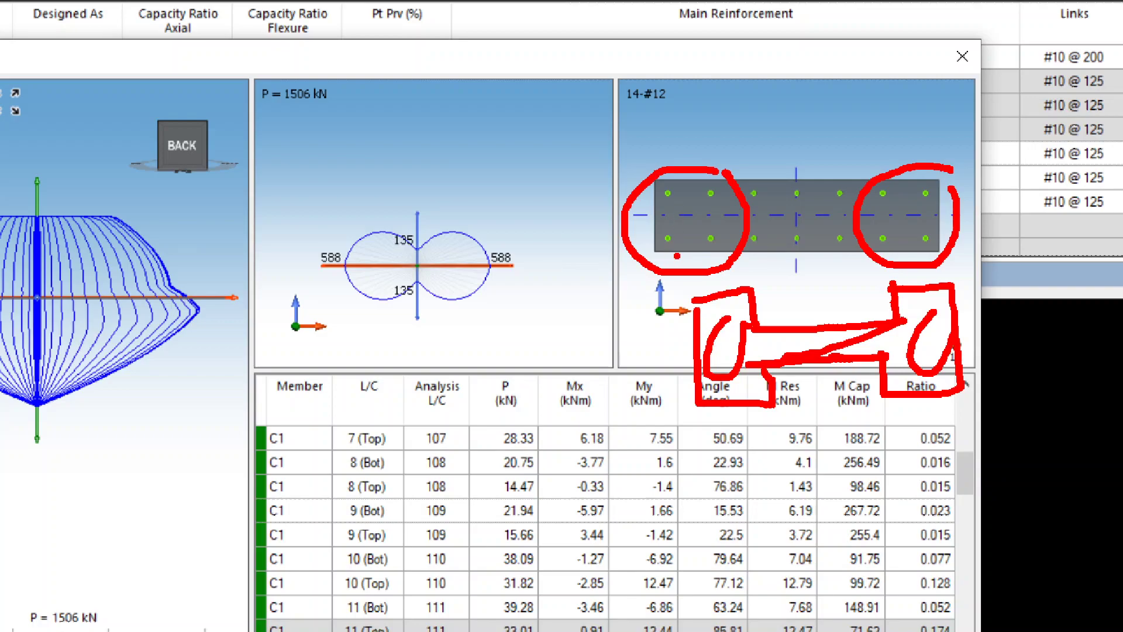
# - Mark both long edges of the C1 section's web between the circled ends, and clear the annotations
pyautogui.moveTo(734, 182); pyautogui.dragTo(844, 177)
pyautogui.moveTo(749, 254); pyautogui.dragTo(860, 252)
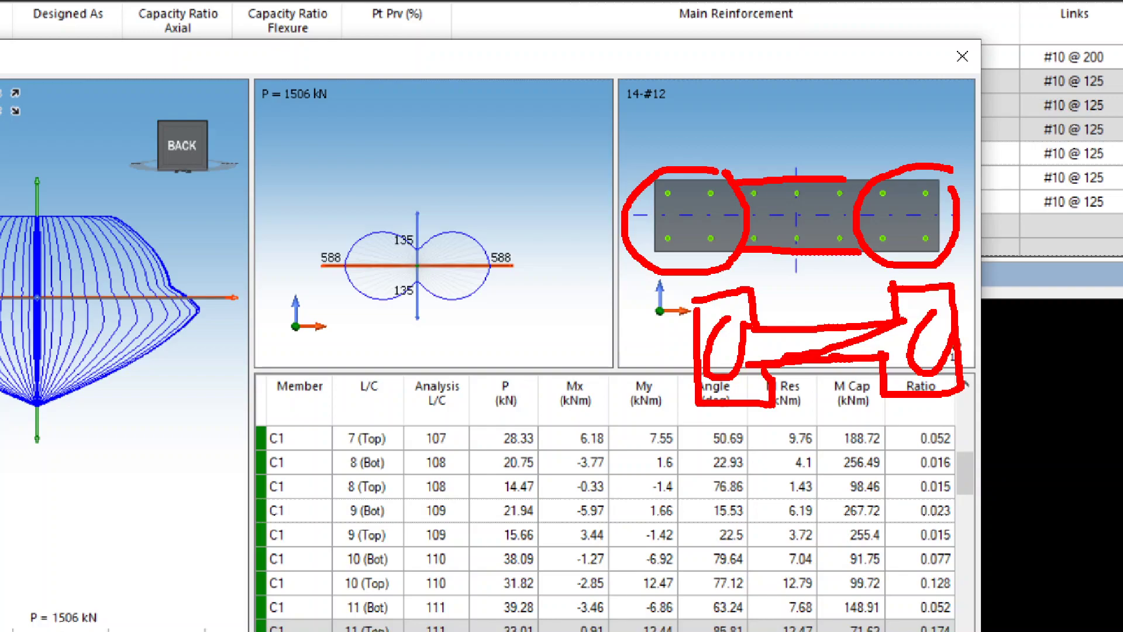
pyautogui.press('Escape')
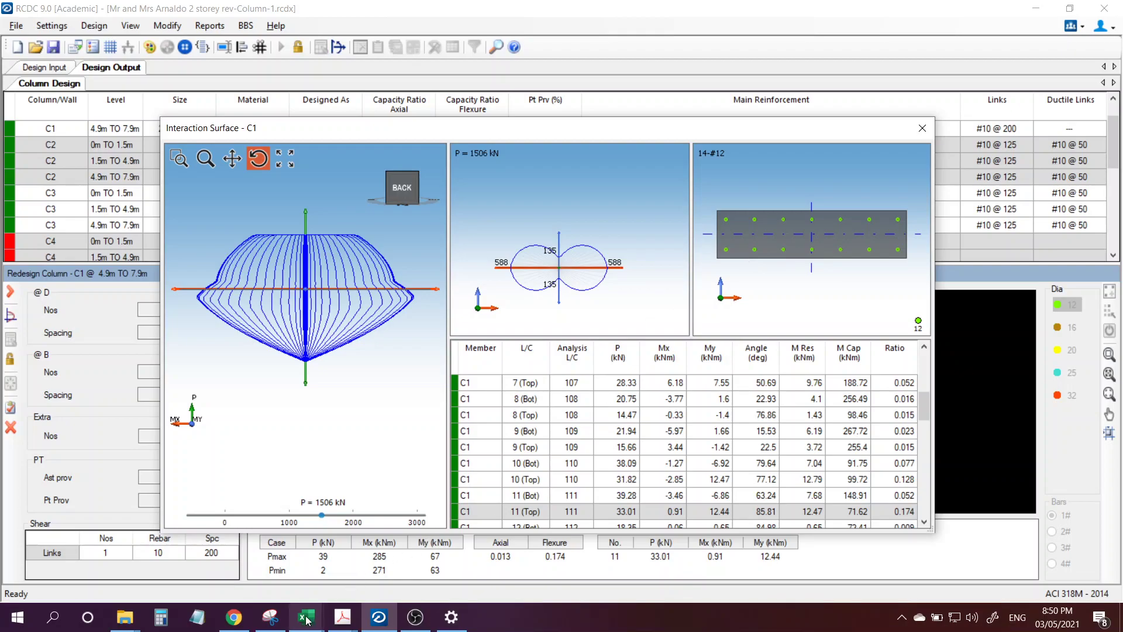
# - Switch to the Excel workbook and point out the converted moment for the balanced strain condition in V90
pyautogui.moveTo(306, 618)
pyautogui.click(257, 556)
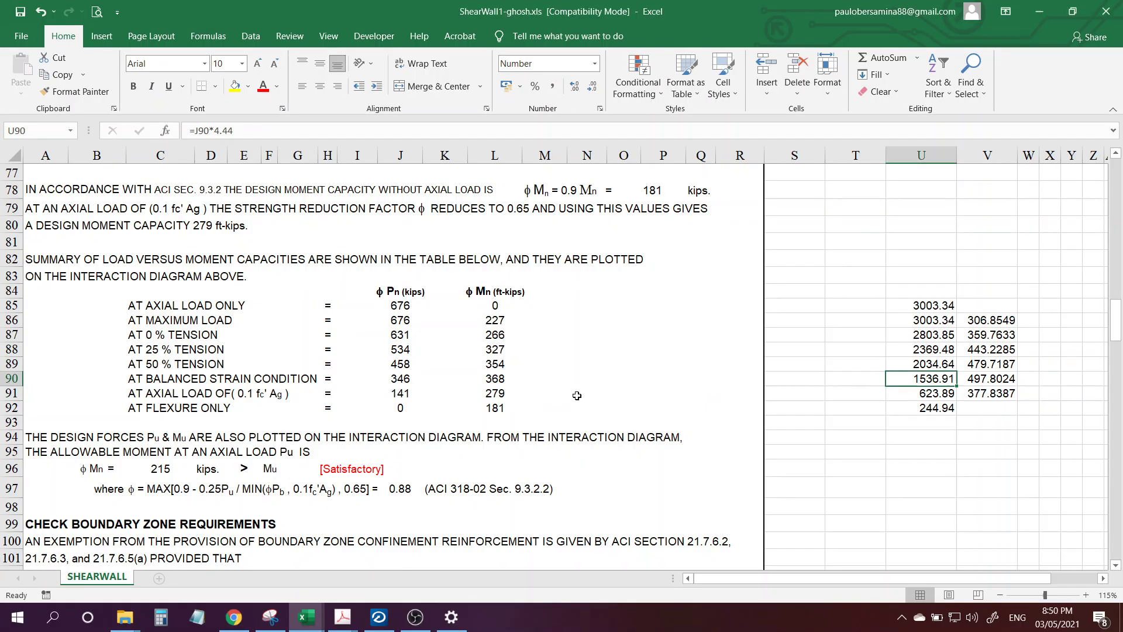
pyautogui.click(975, 377)
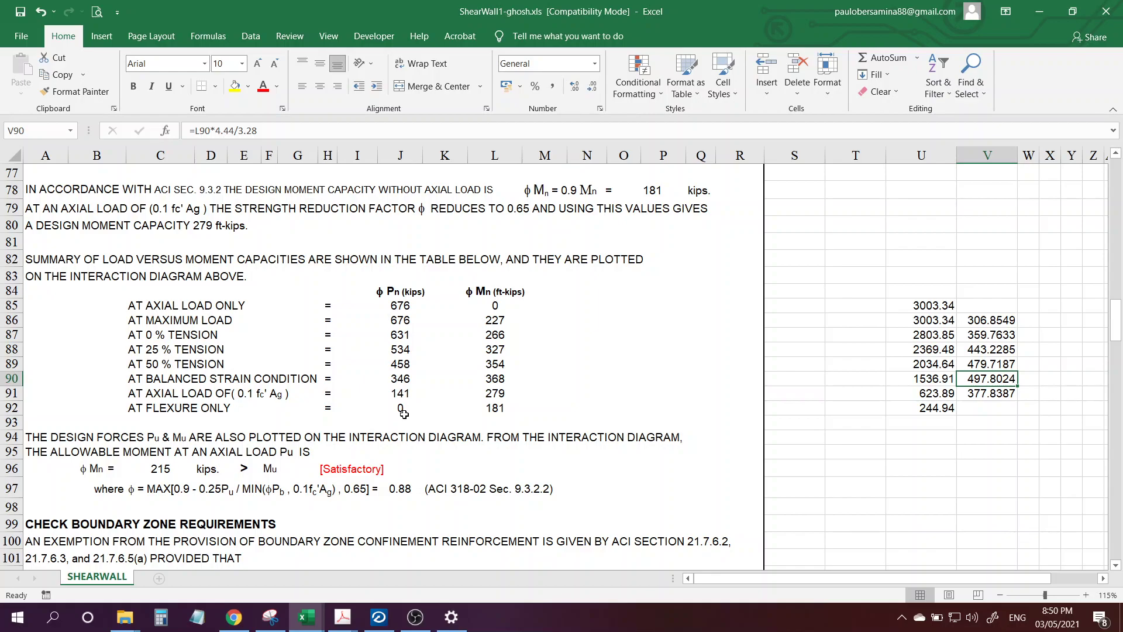
# - Point out the flexure-only Mn in L92 and check its converted moment in U92
pyautogui.click(491, 409)
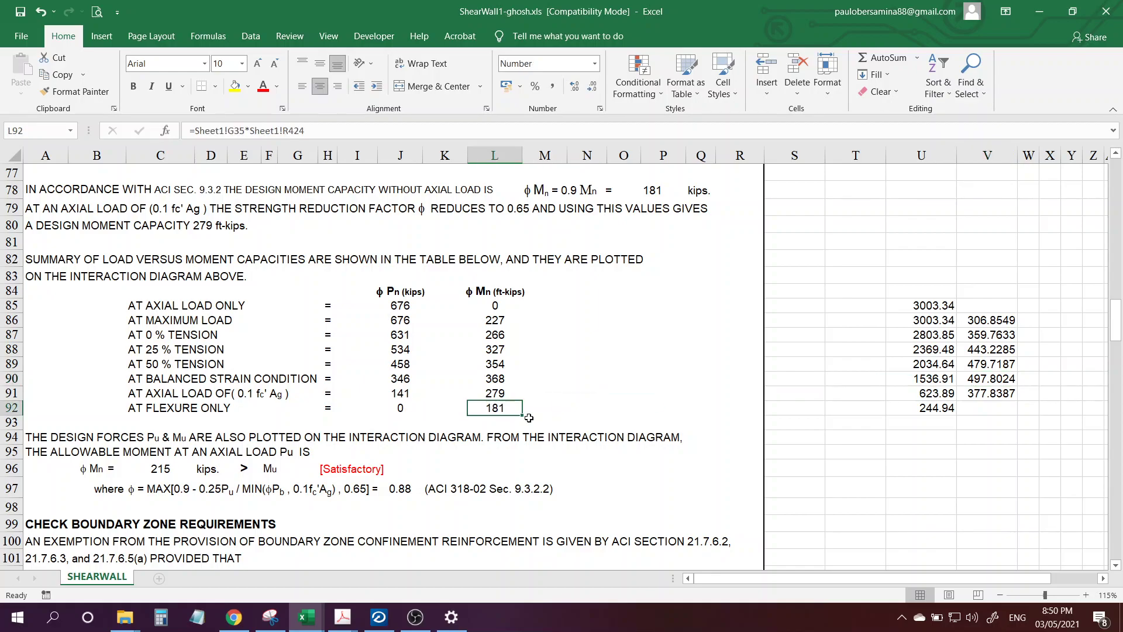
pyautogui.click(505, 410)
pyautogui.click(952, 418)
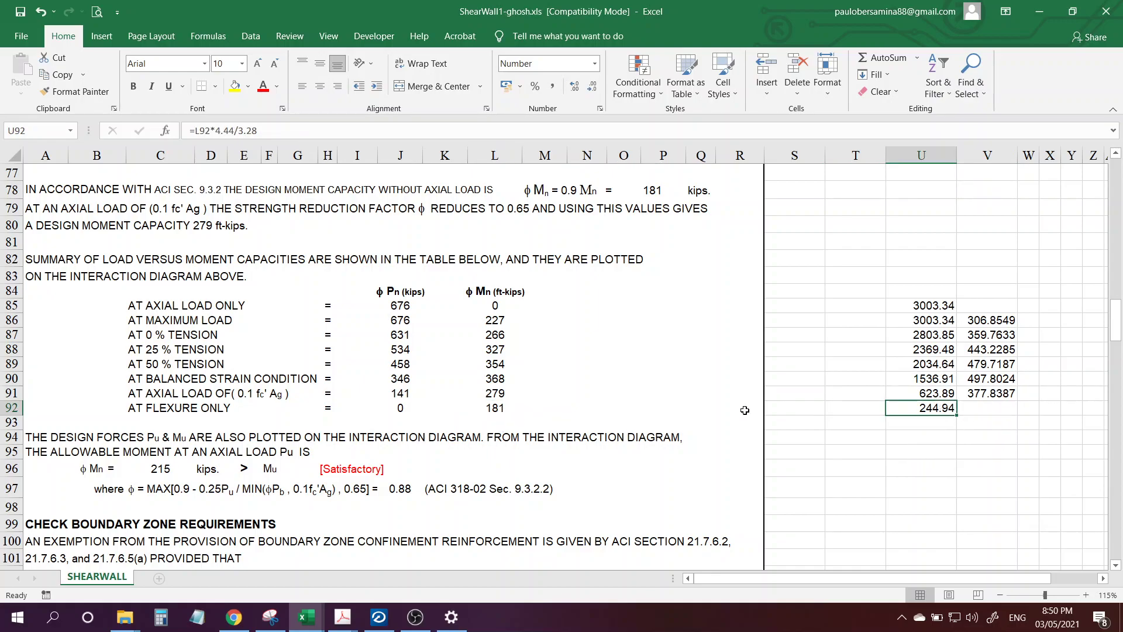
pyautogui.click(497, 408)
pyautogui.click(910, 412)
# - Switch to RCDC, set the C1 interaction surface's axial load to -10 kN, and circle the P value and major-axis moment capacity
pyautogui.click(379, 616)
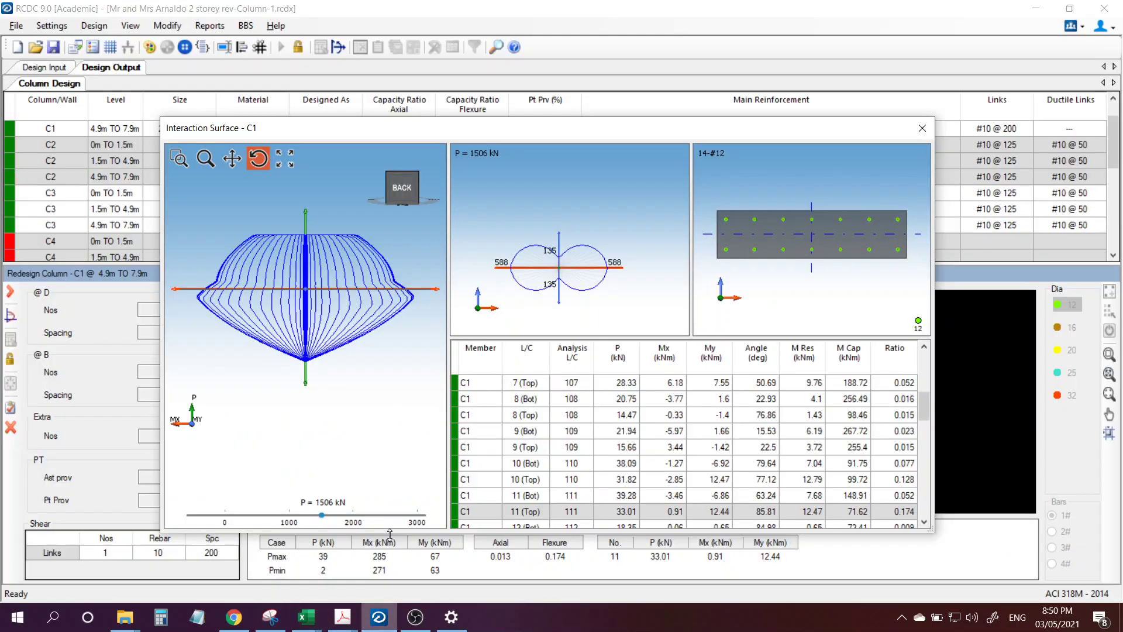
pyautogui.click(224, 515)
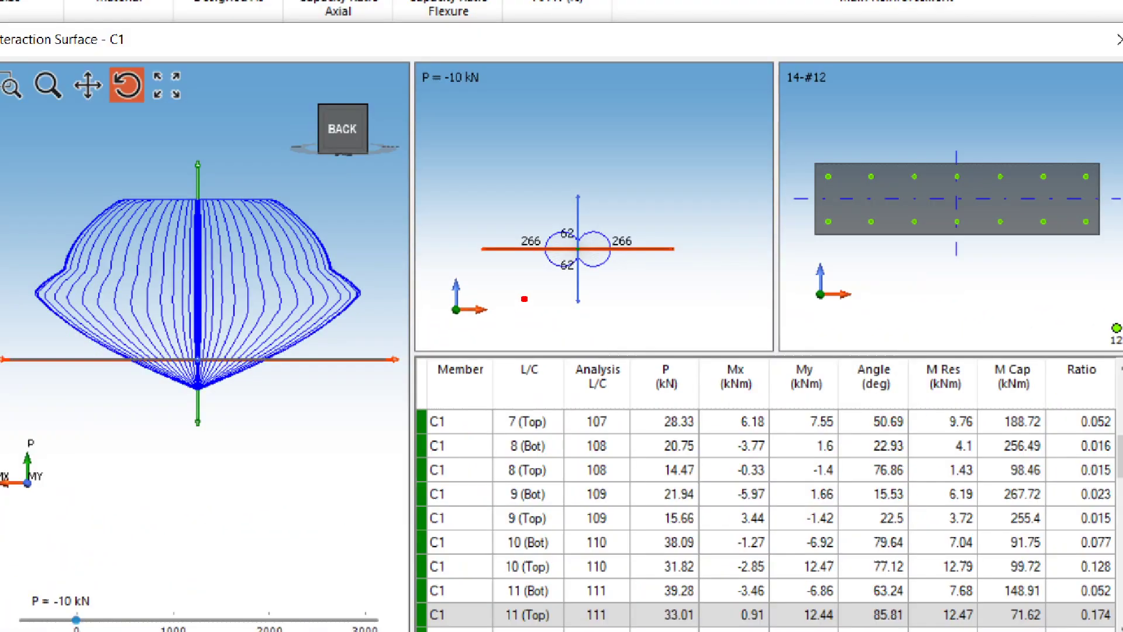
pyautogui.moveTo(494, 89)
pyautogui.mouseDown()
pyautogui.moveTo(407, 59)
pyautogui.moveTo(495, 84)
pyautogui.mouseUp()
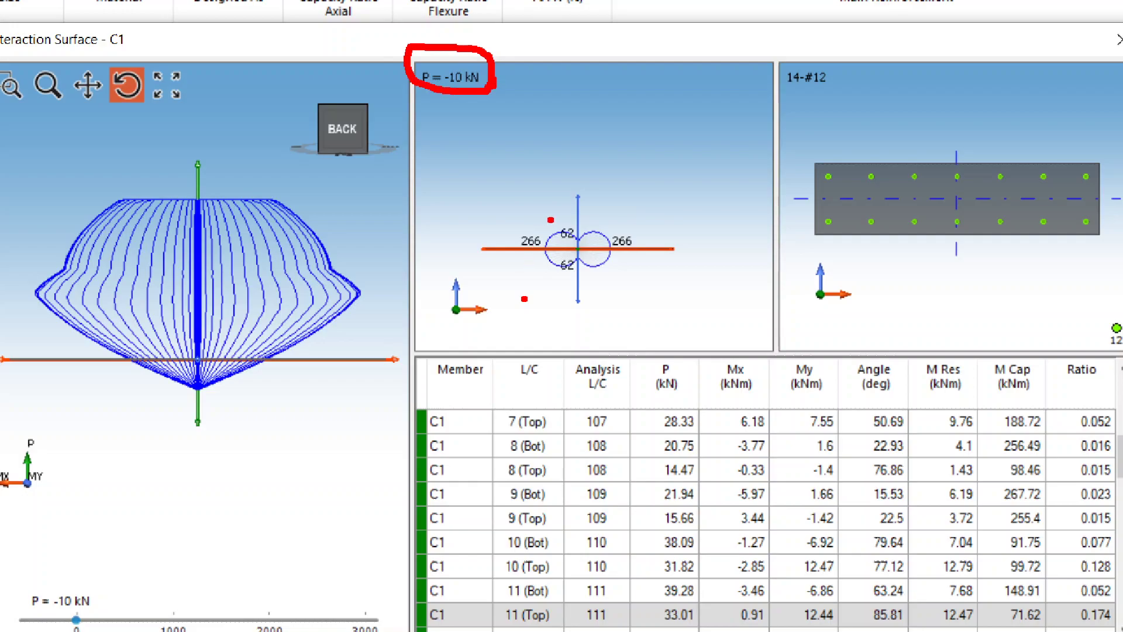
pyautogui.moveTo(551, 220)
pyautogui.mouseDown()
pyautogui.moveTo(506, 247)
pyautogui.moveTo(533, 237)
pyautogui.mouseUp()
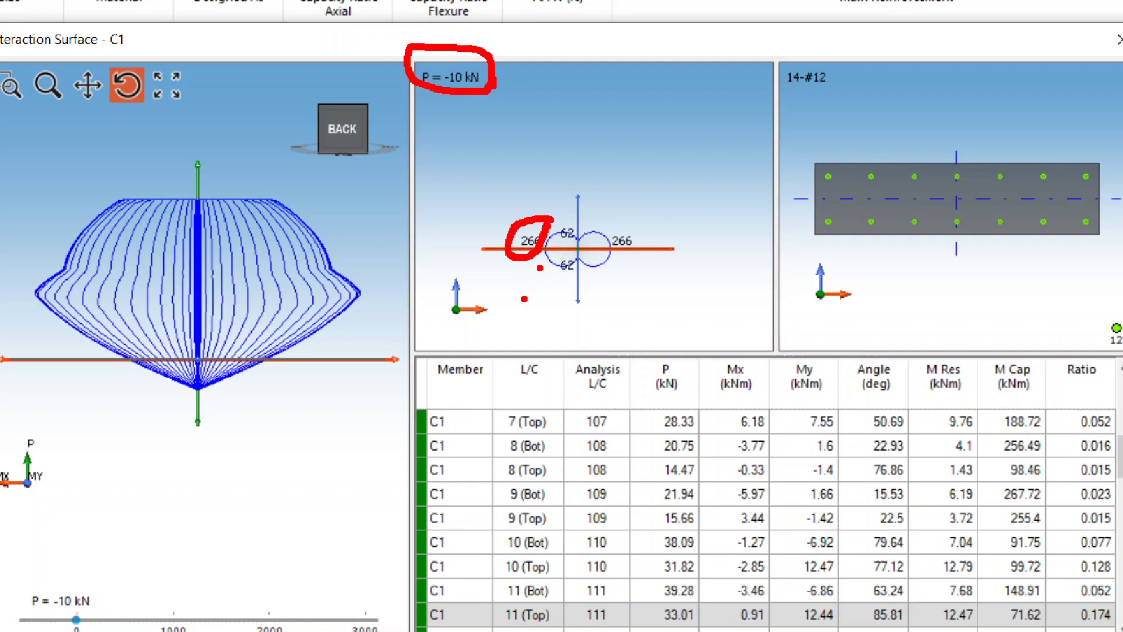
# - Write the spreadsheet's flexure-only moment as 245 kNm above the RCDC moment capacity plot and circle it
pyautogui.moveTo(577, 141); pyautogui.dragTo(611, 146)
pyautogui.moveTo(630, 111)
pyautogui.mouseDown()
pyautogui.moveTo(621, 130)
pyautogui.moveTo(638, 128)
pyautogui.mouseUp()
pyautogui.moveTo(636, 106)
pyautogui.mouseDown()
pyautogui.moveTo(642, 146)
pyautogui.moveTo(674, 128)
pyautogui.moveTo(644, 143)
pyautogui.moveTo(686, 106)
pyautogui.mouseUp()
pyautogui.moveTo(689, 94)
pyautogui.mouseDown()
pyautogui.moveTo(693, 153)
pyautogui.moveTo(719, 130)
pyautogui.moveTo(716, 146)
pyautogui.mouseUp()
pyautogui.click(725, 106)
pyautogui.moveTo(725, 140)
pyautogui.mouseDown()
pyautogui.moveTo(749, 114)
pyautogui.moveTo(742, 150)
pyautogui.mouseUp()
pyautogui.moveTo(742, 140)
pyautogui.mouseDown()
pyautogui.moveTo(755, 124)
pyautogui.moveTo(764, 148)
pyautogui.mouseUp()
pyautogui.moveTo(792, 91); pyautogui.dragTo(752, 124)
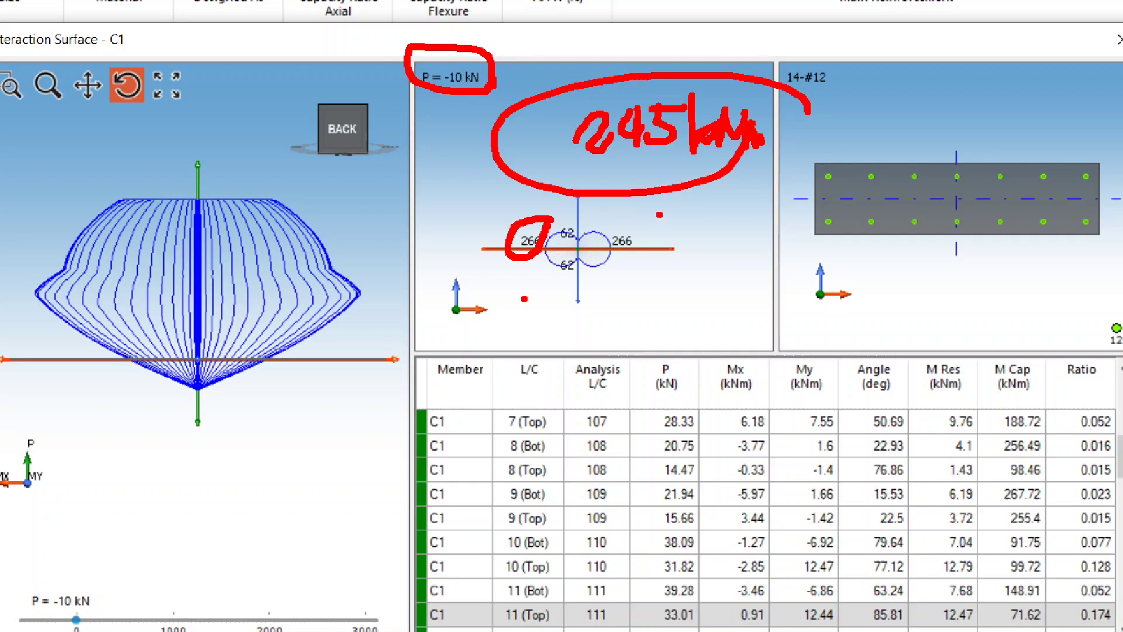